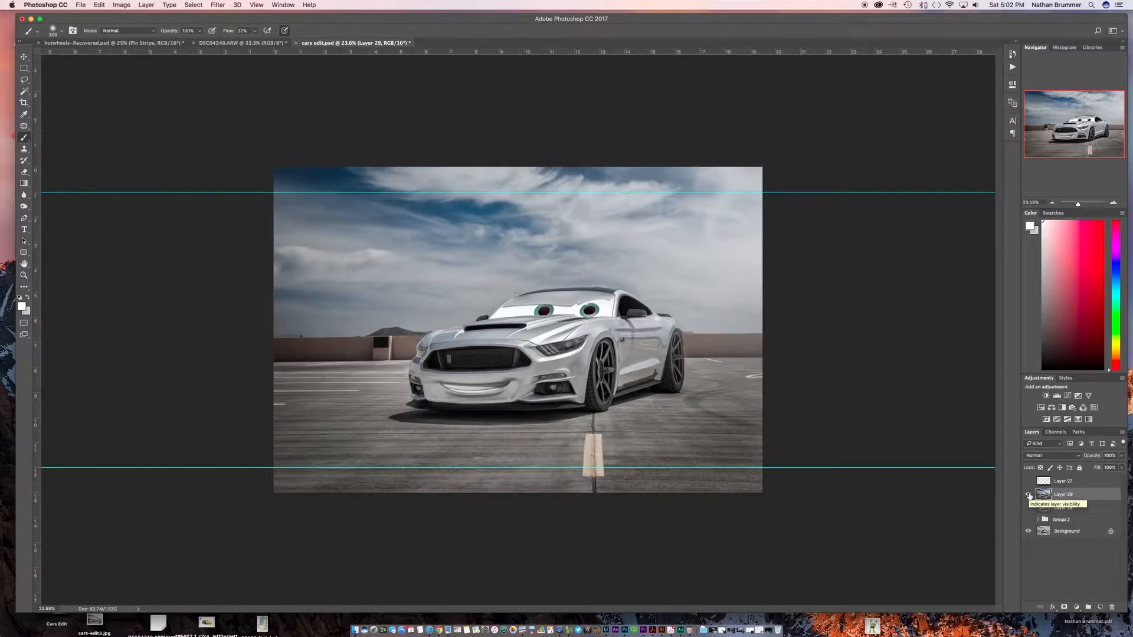
- Compare the finished cartoon-car edit with the original photo by toggling the visibility of Layer 29
click(1029, 496)
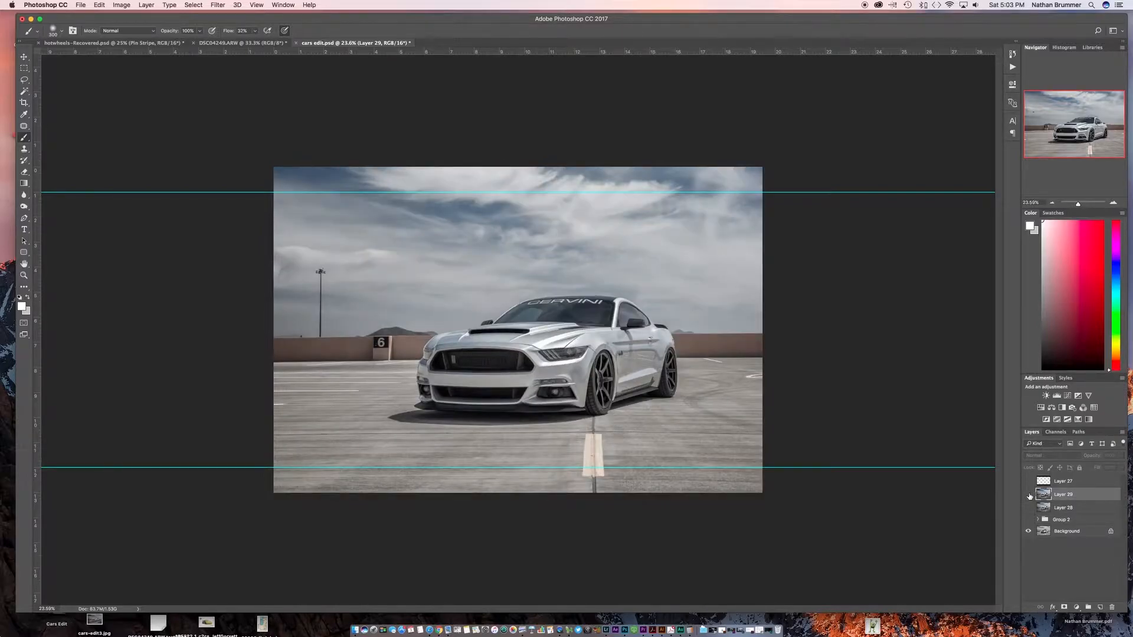
click(1029, 495)
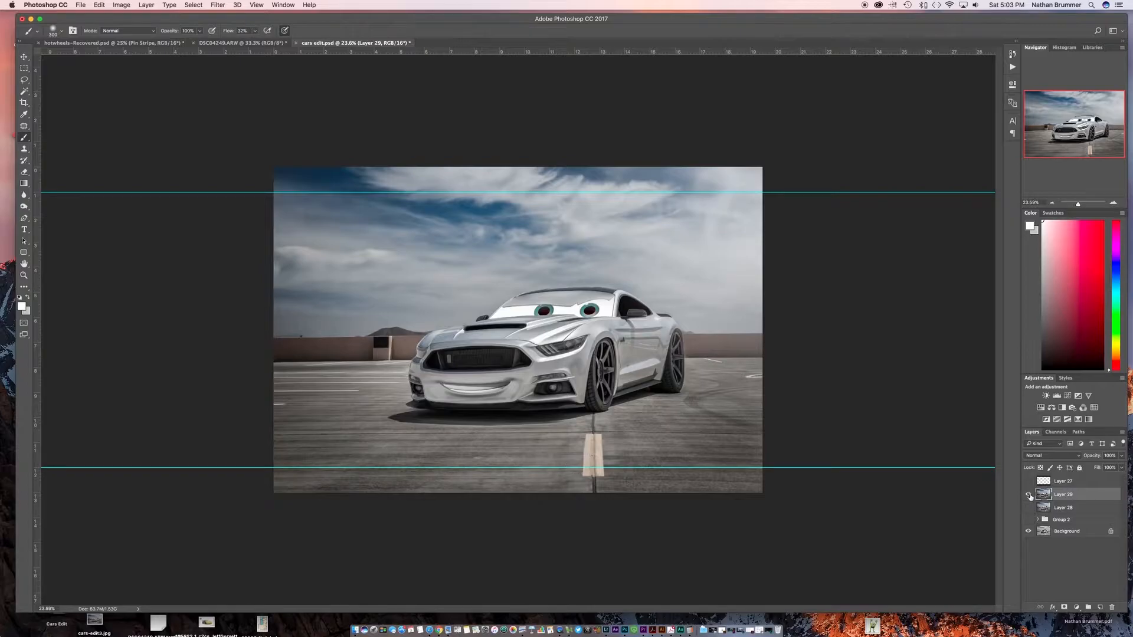
click(1029, 495)
click(1028, 495)
click(1029, 495)
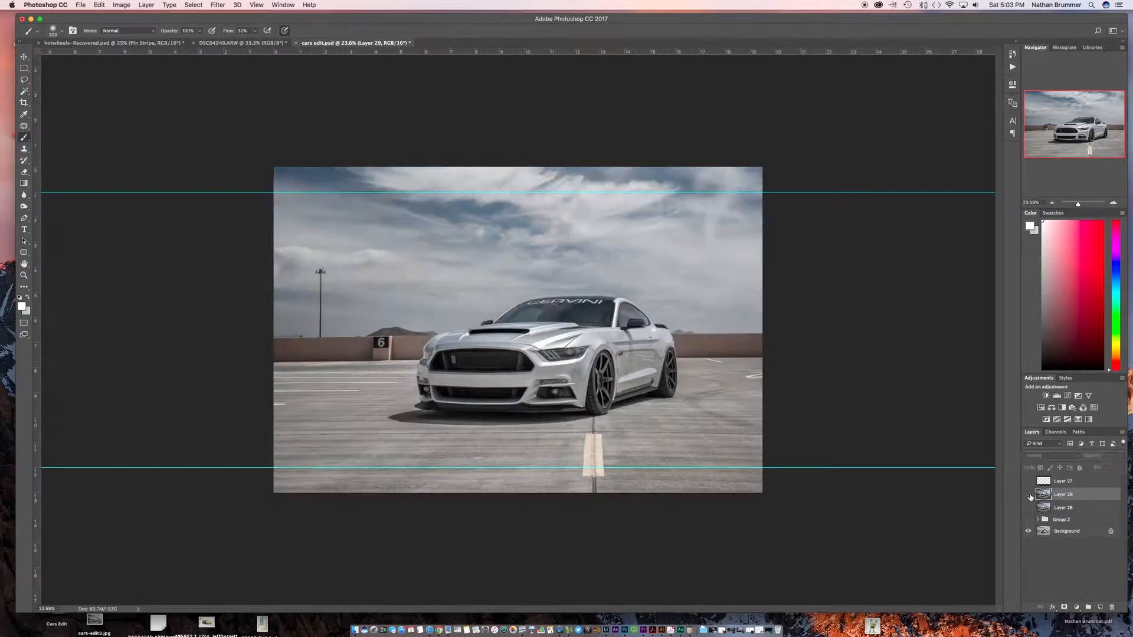
click(1029, 495)
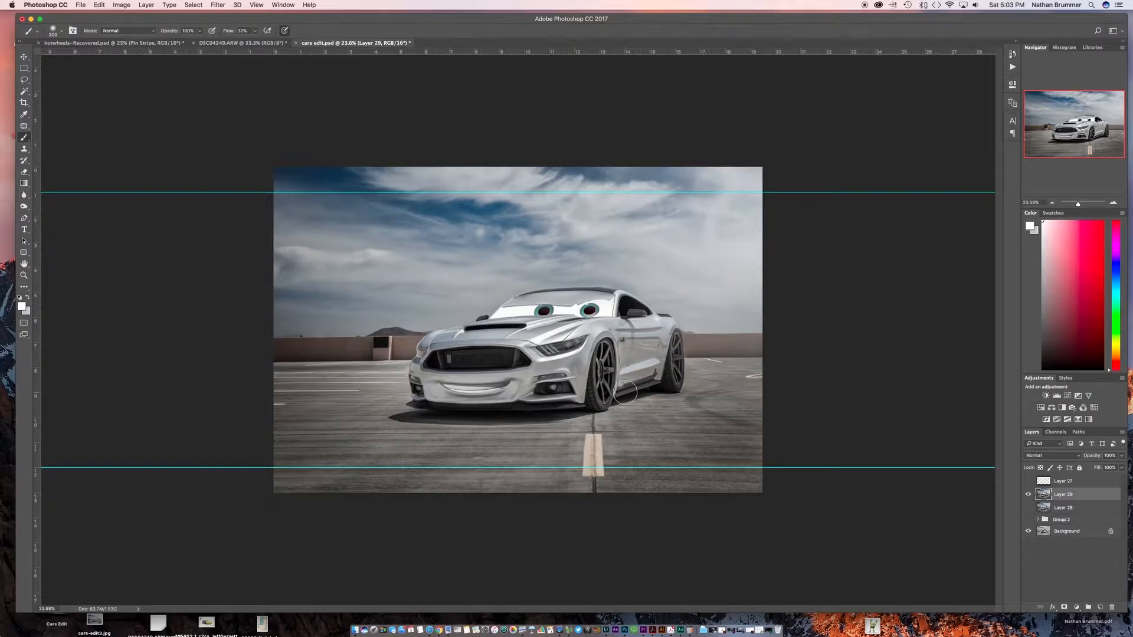
- Switch to the DSC04249.ARW document and add a new empty layer above Layer 4
click(229, 43)
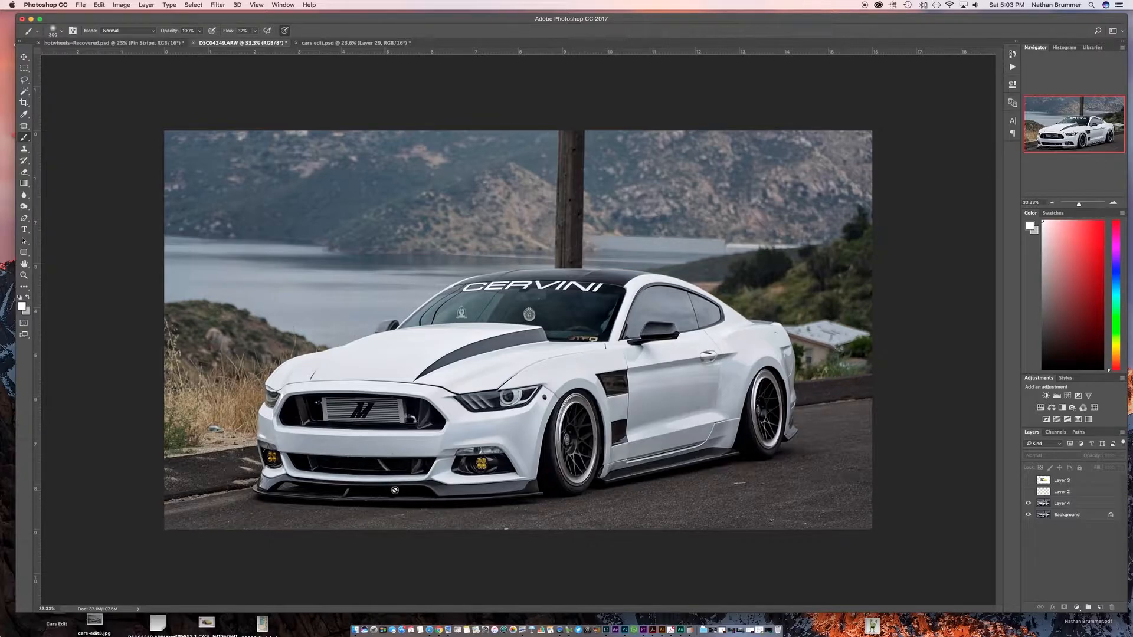
click(1061, 504)
click(1100, 608)
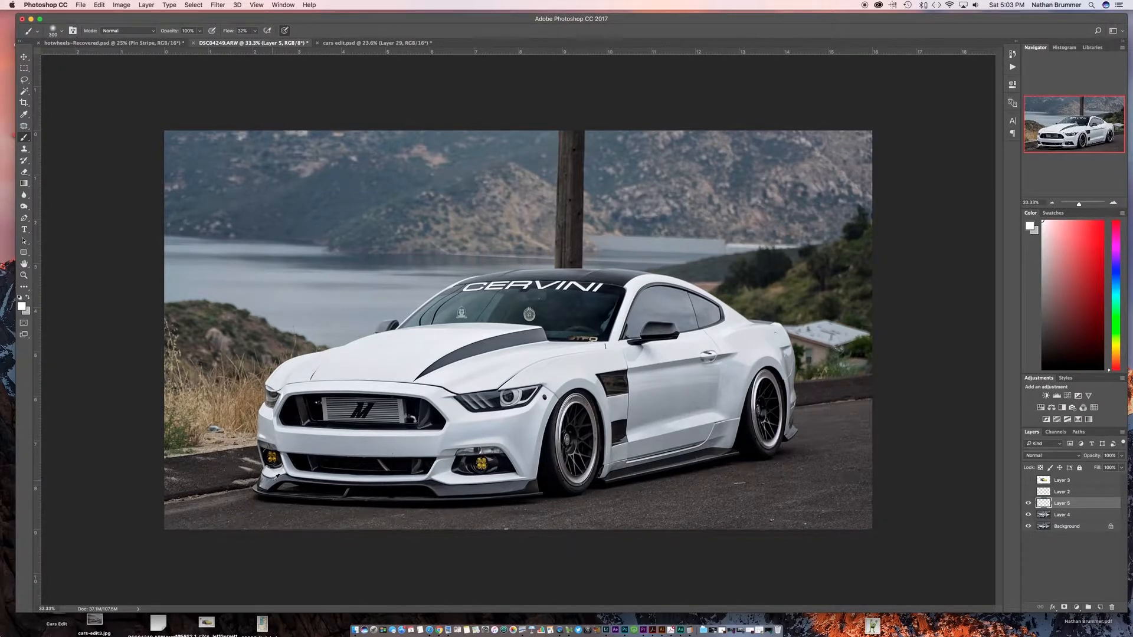
- Sample the white bumper paint and brush it over the lower grille's right end with a smaller brush
scroll(276, 476, up, 3)
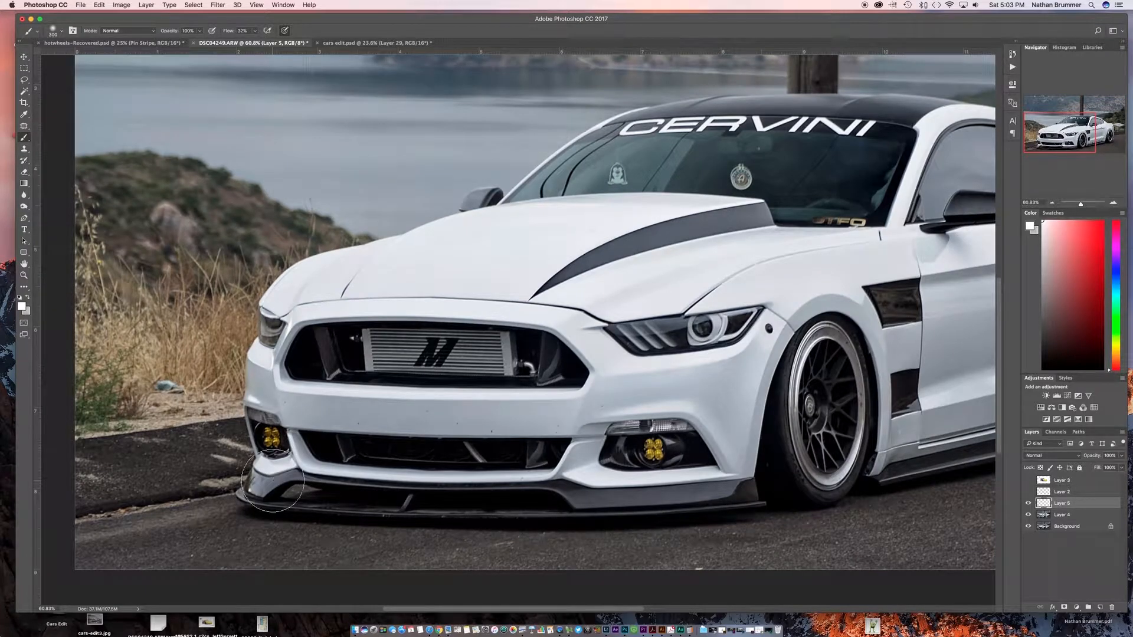
scroll(278, 469, down, 3)
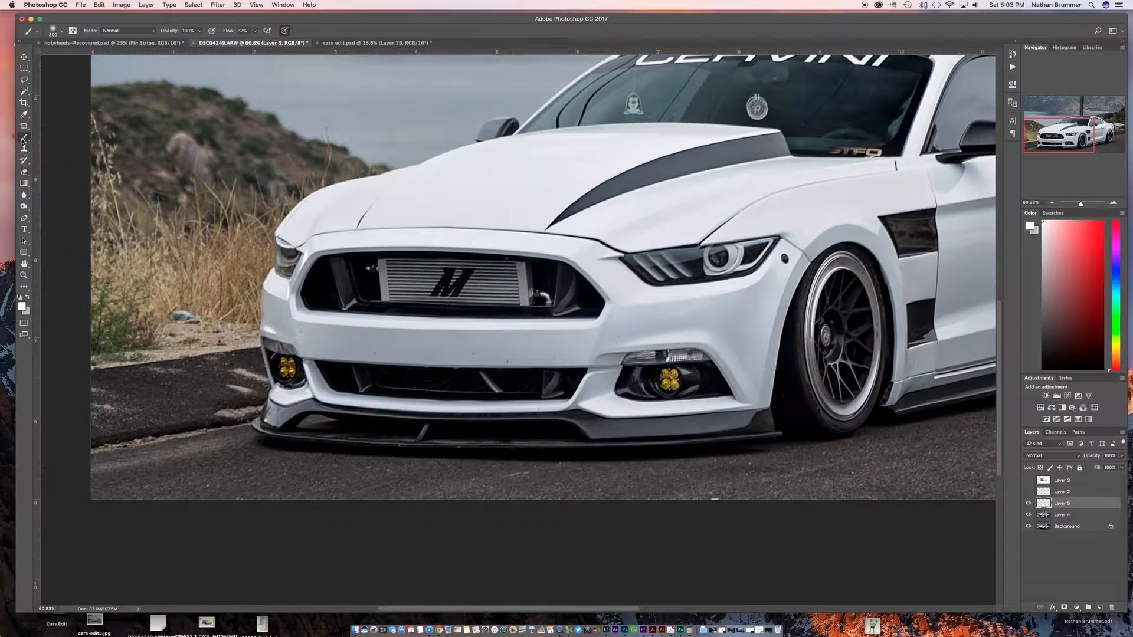
alt+click(583, 360)
key(bracketleft)
key(bracketleft)
key(bracketleft)
key(bracketleft)
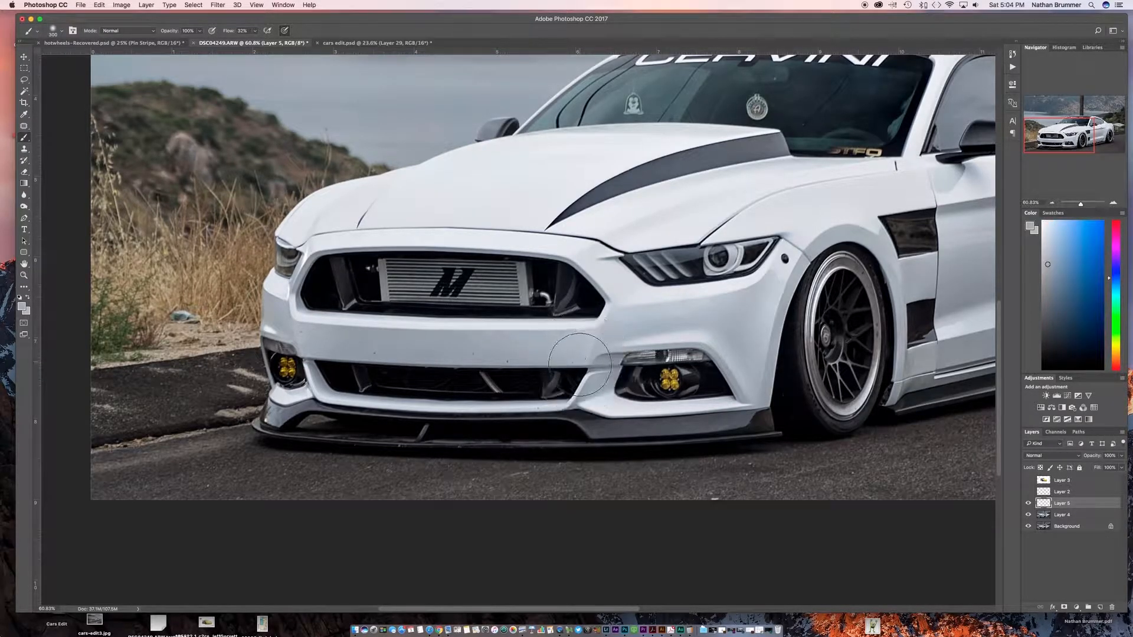
key(bracketleft)
key(bracketleft)
key(bracketleft)
mouse_move(550, 376)
mouse_down()
mouse_move(593, 379)
mouse_move(568, 389)
mouse_move(578, 369)
mouse_move(533, 395)
mouse_move(483, 367)
mouse_up()
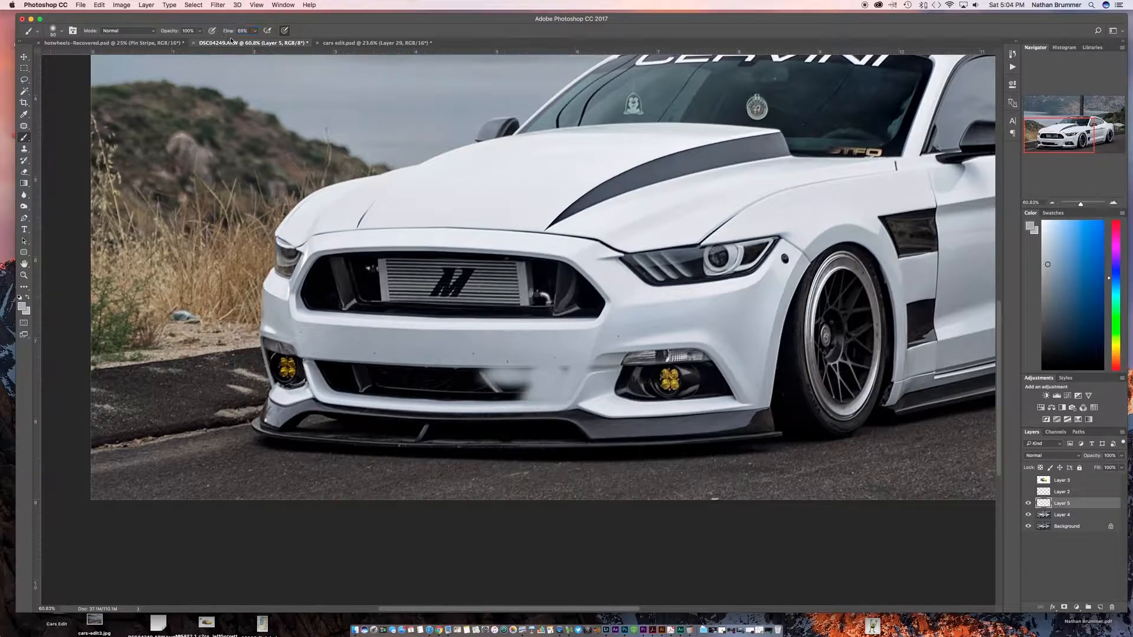
- Cover the middle of the lower grille with bumper colours sampled just above and below the opening
alt+click(453, 359)
mouse_move(453, 372)
mouse_down()
mouse_move(525, 372)
mouse_move(457, 375)
mouse_move(468, 401)
mouse_move(518, 395)
mouse_move(466, 390)
mouse_move(499, 387)
mouse_up()
alt+click(476, 400)
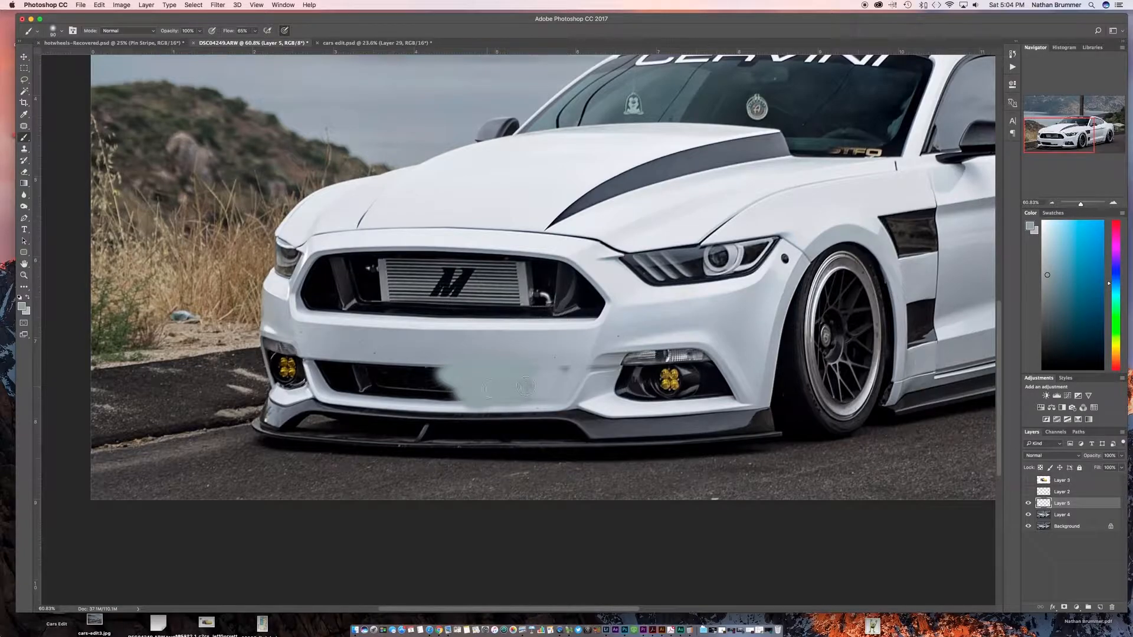
alt+click(414, 358)
mouse_move(414, 361)
mouse_down()
mouse_move(433, 378)
mouse_move(366, 361)
mouse_move(354, 367)
mouse_move(378, 369)
mouse_move(338, 361)
mouse_move(330, 378)
mouse_move(383, 383)
mouse_move(386, 394)
mouse_move(456, 393)
mouse_move(447, 384)
mouse_move(434, 388)
mouse_move(481, 400)
mouse_move(519, 397)
mouse_move(425, 395)
mouse_move(564, 378)
mouse_up()
- Paint out the rest of the lower grille and blend the patch using nearby bumper tones
alt+click(355, 356)
alt+click(337, 361)
alt+click(385, 398)
alt+click(496, 409)
alt+click(505, 386)
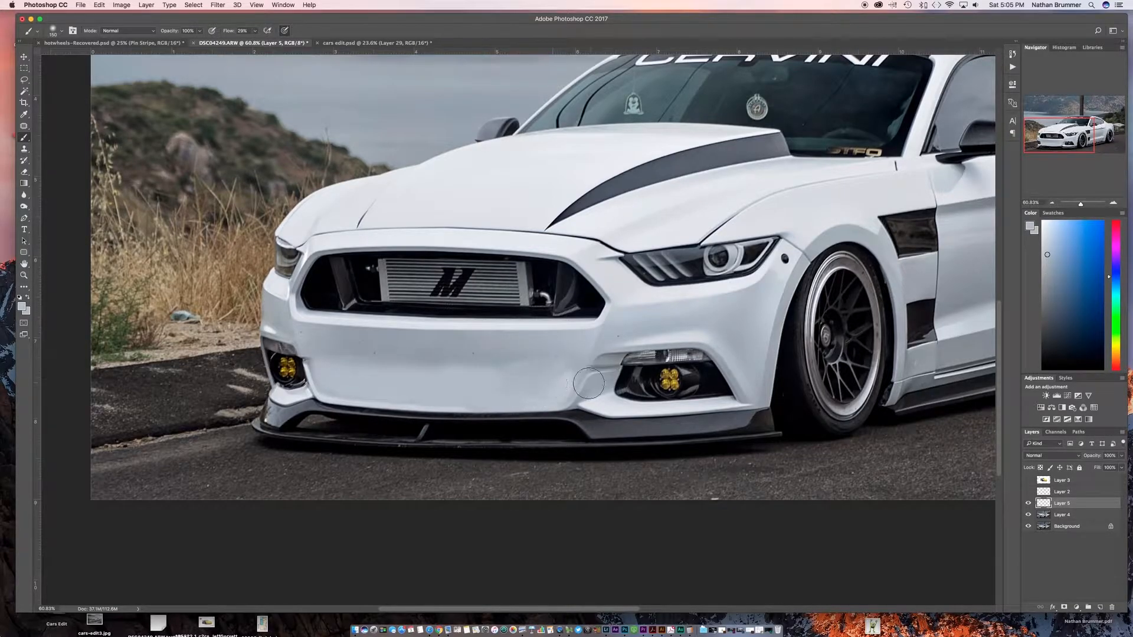
alt+click(557, 390)
mouse_move(567, 376)
mouse_down()
mouse_move(518, 388)
mouse_move(556, 386)
mouse_move(532, 393)
mouse_move(403, 382)
mouse_move(468, 393)
mouse_move(349, 381)
mouse_move(504, 386)
mouse_up()
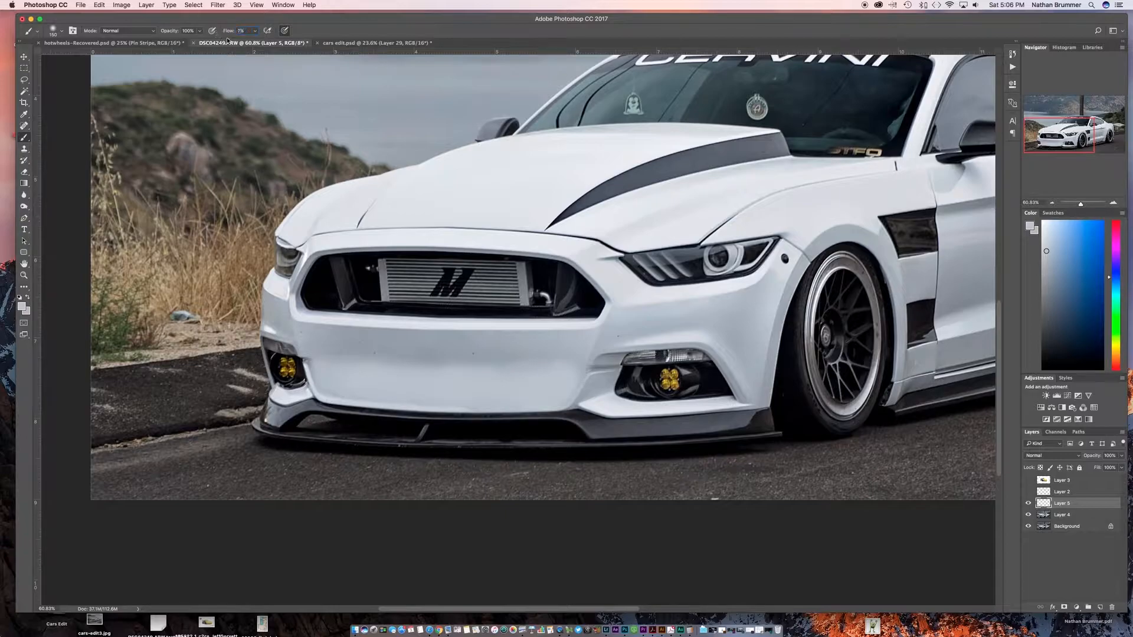
- Set the brush flow to 13% and smooth the tonal transitions across the painted bumper area
drag(229, 33, 232, 33)
key(bracketleft)
key(bracketleft)
alt+click(337, 378)
key(bracketright)
key(bracketright)
mouse_move(335, 370)
mouse_down()
mouse_move(570, 365)
mouse_move(526, 348)
mouse_move(562, 374)
mouse_move(572, 363)
mouse_move(331, 349)
mouse_move(529, 355)
mouse_move(466, 370)
mouse_up()
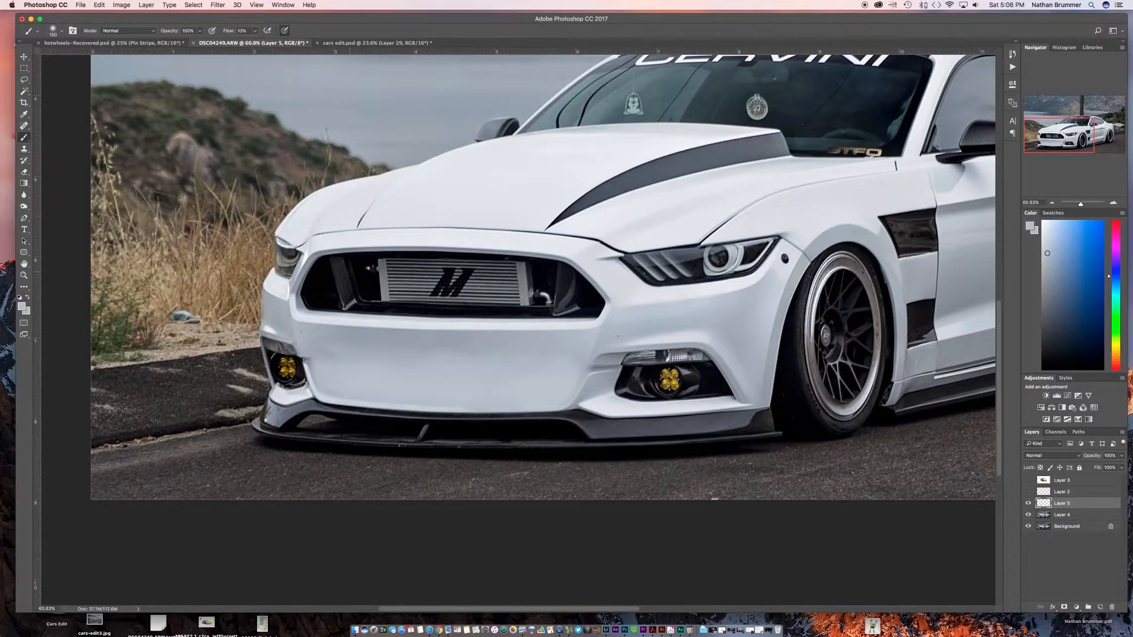
drag(548, 363, 429, 391)
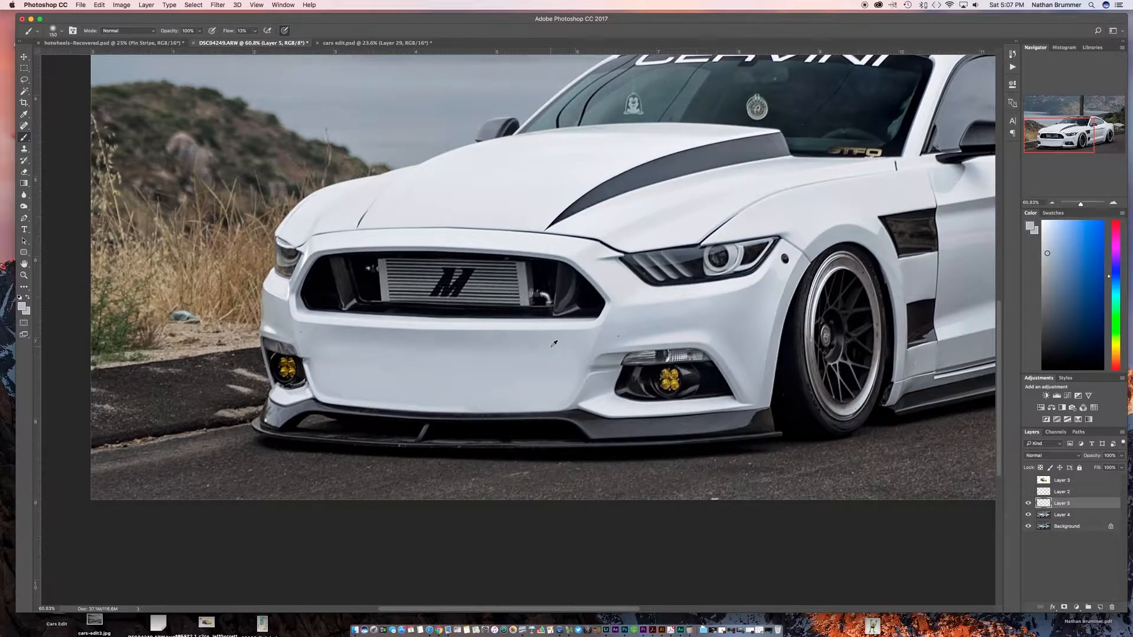
- Add a layer mask to Layer 5 and paint black on it along the front splitter's upper edge to remove overspill
scroll(554, 343, down, 5)
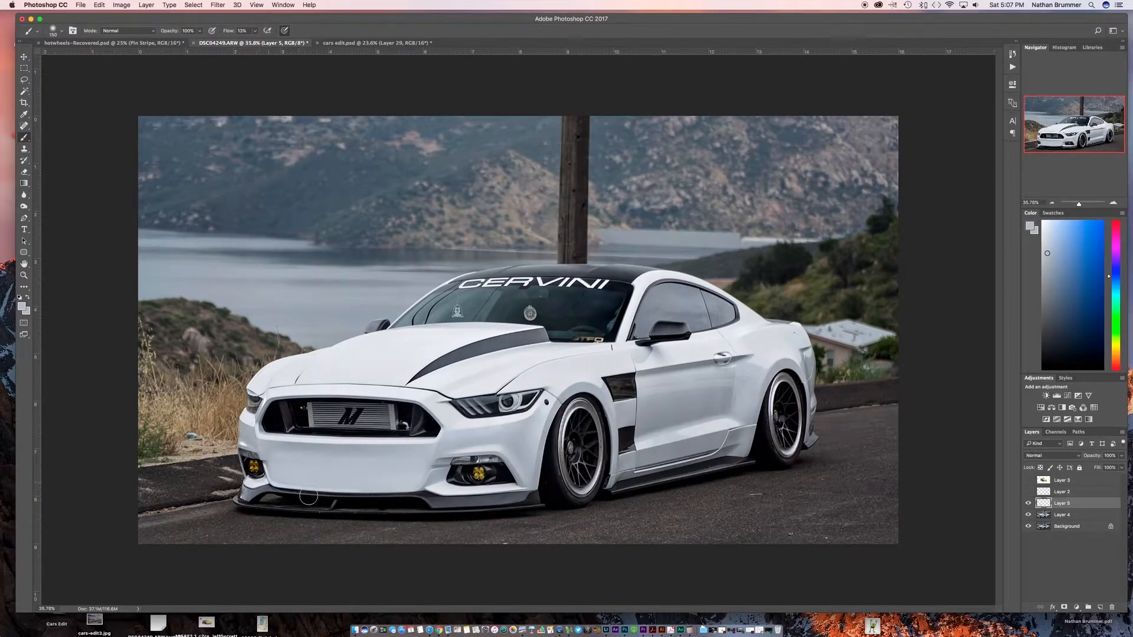
scroll(326, 514, up, 6)
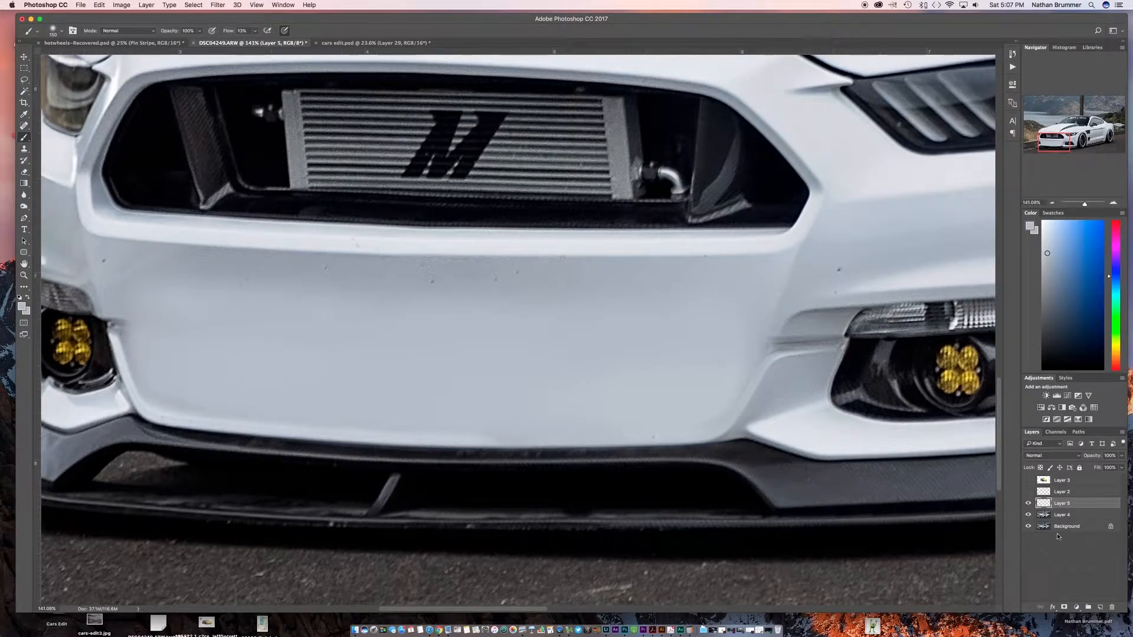
click(1064, 608)
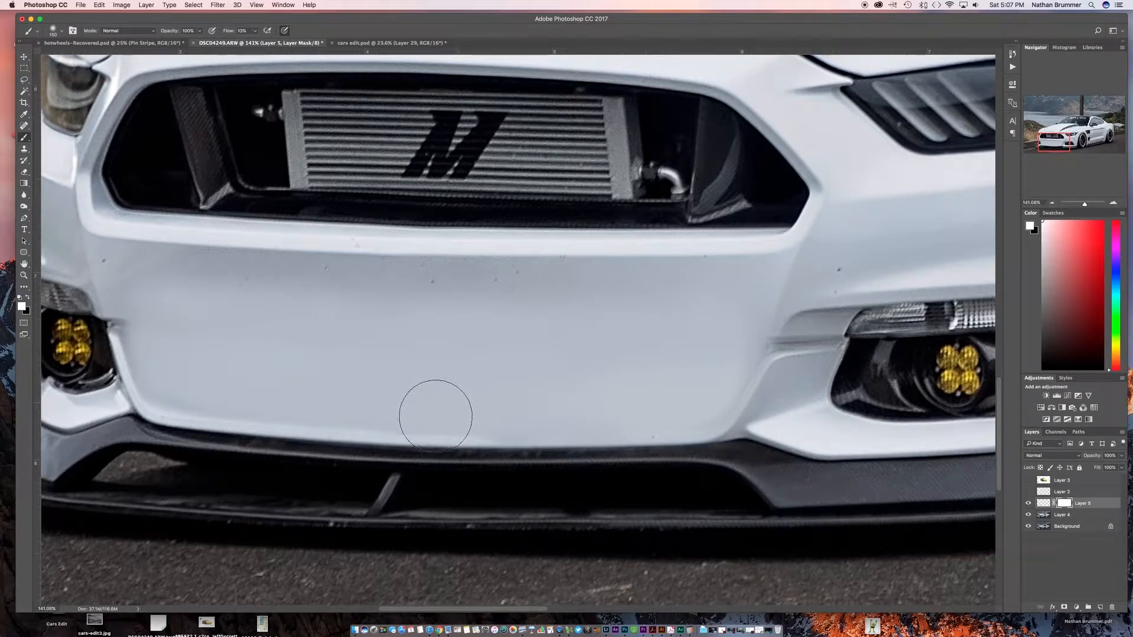
key(x)
key(bracketleft)
key(bracketleft)
key(bracketleft)
mouse_move(510, 458)
mouse_down()
mouse_move(714, 447)
mouse_move(505, 457)
mouse_move(631, 467)
mouse_up()
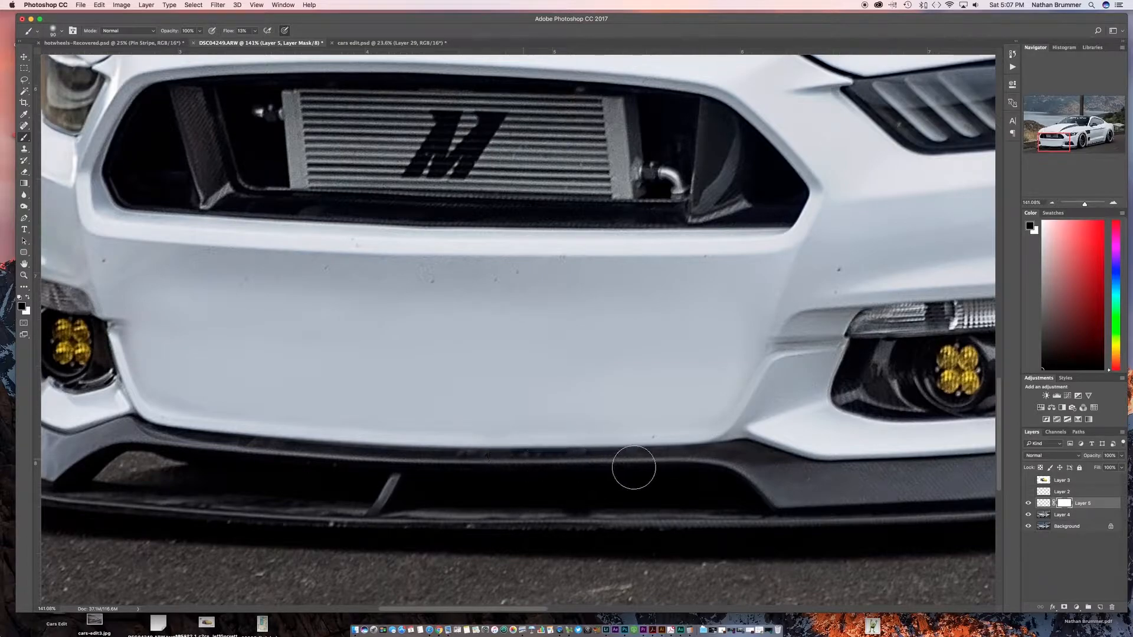
- Compare the bumper with and without the painted patch by toggling the visibility of Layer 5
scroll(552, 465, down, 5)
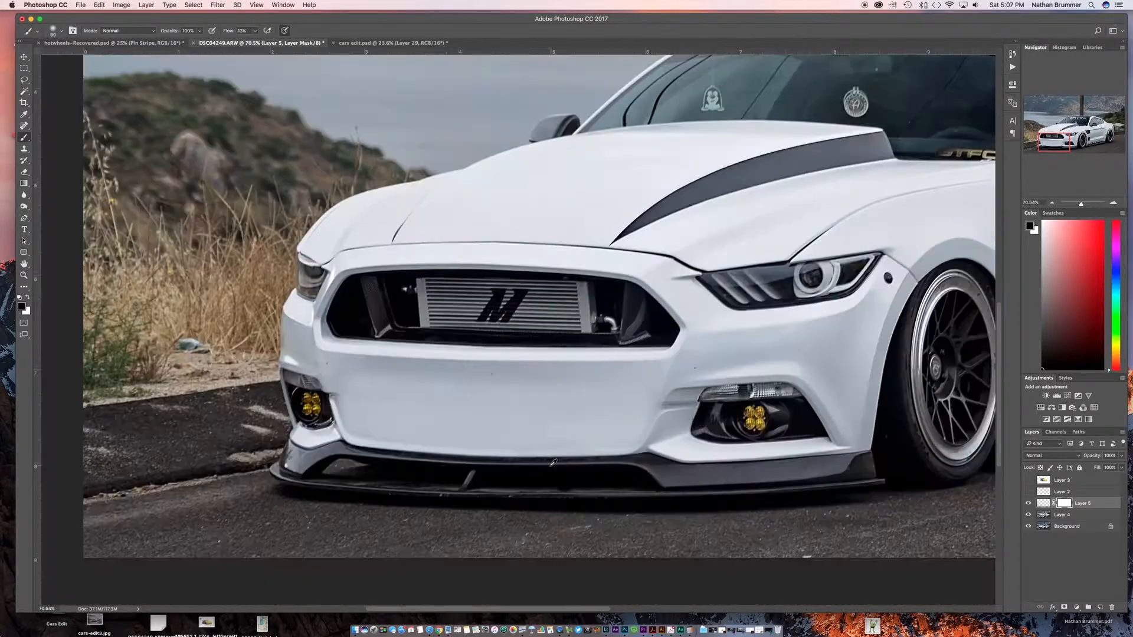
scroll(553, 462, down, 3)
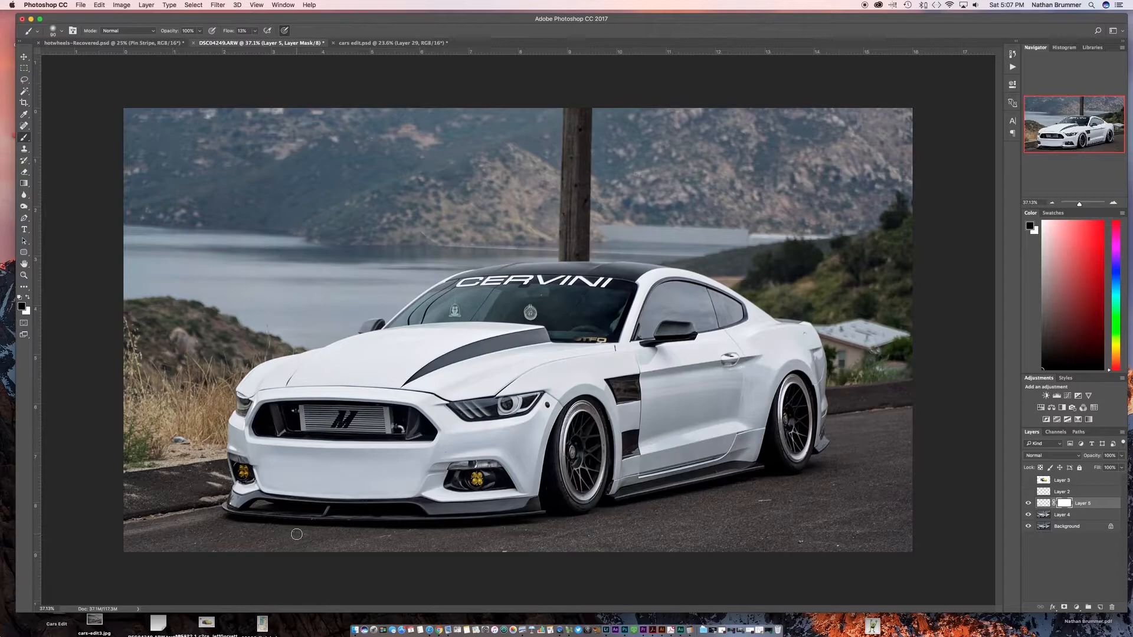
click(1028, 503)
click(1028, 503)
click(1028, 504)
click(1028, 503)
- Show Layer 3, lasso the yellow cartoon car's mouth, copy it to a new layer, and hide Layer 3
click(1028, 480)
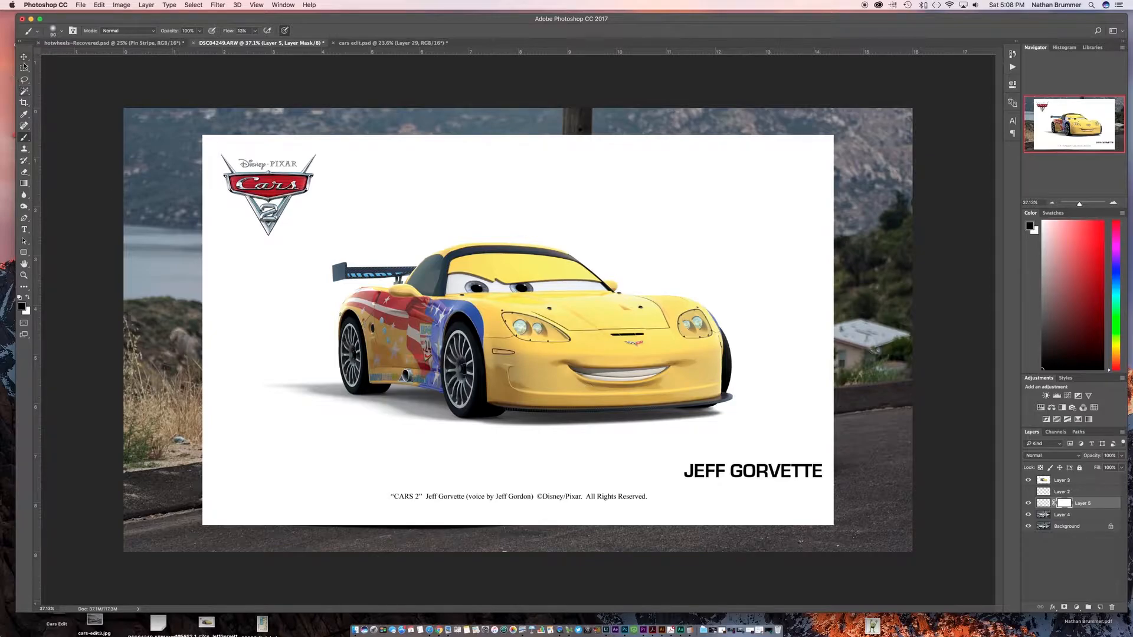
click(25, 81)
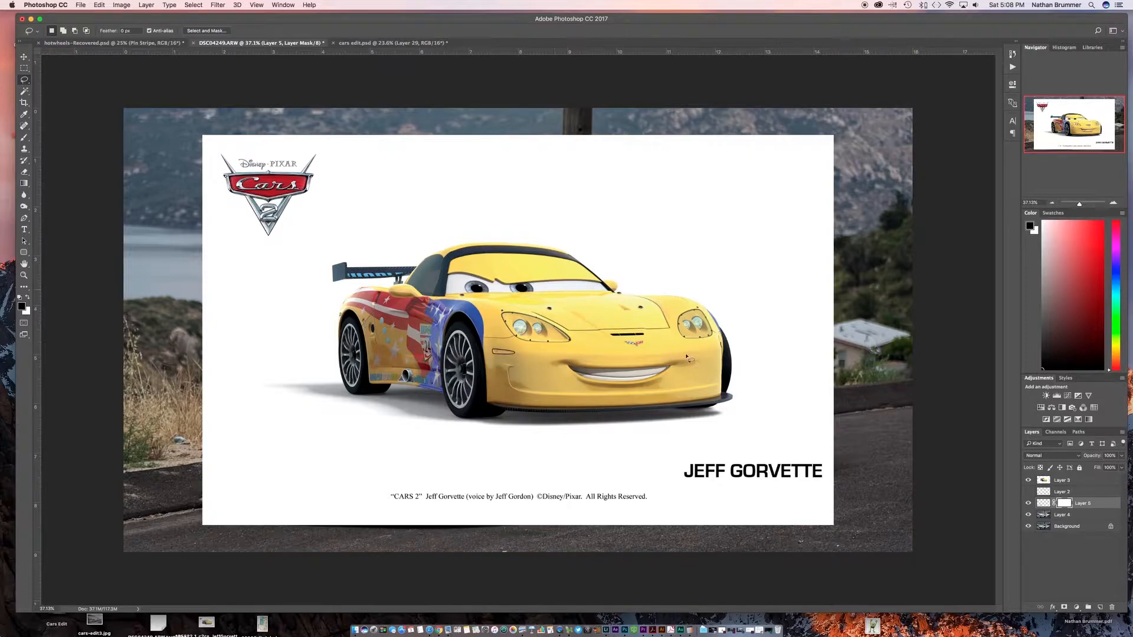
click(1064, 483)
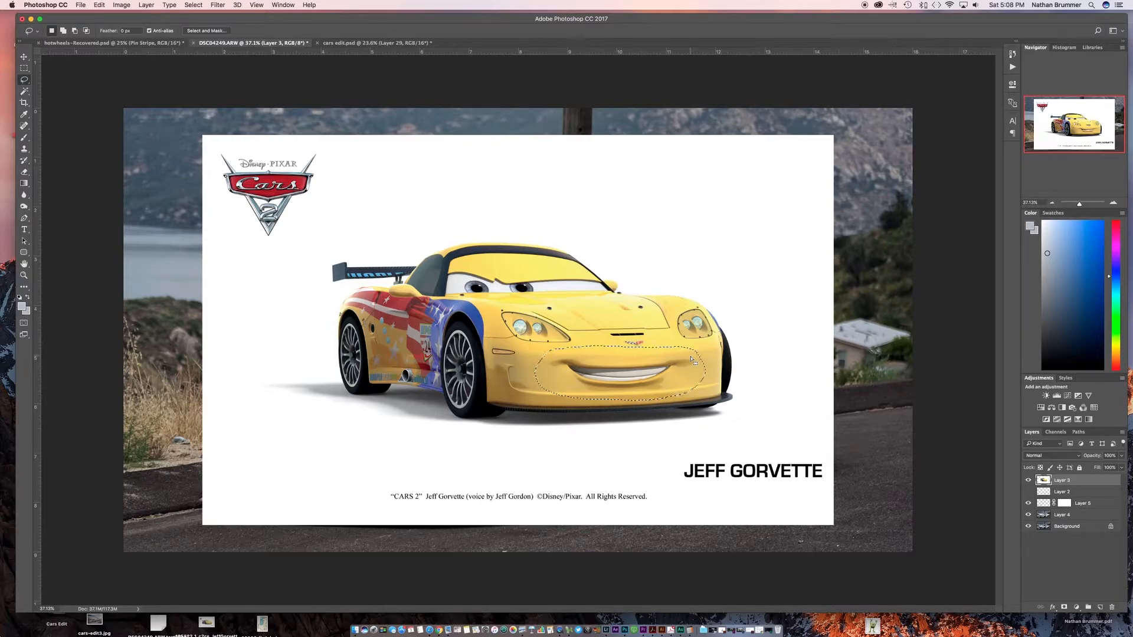
key(super+j)
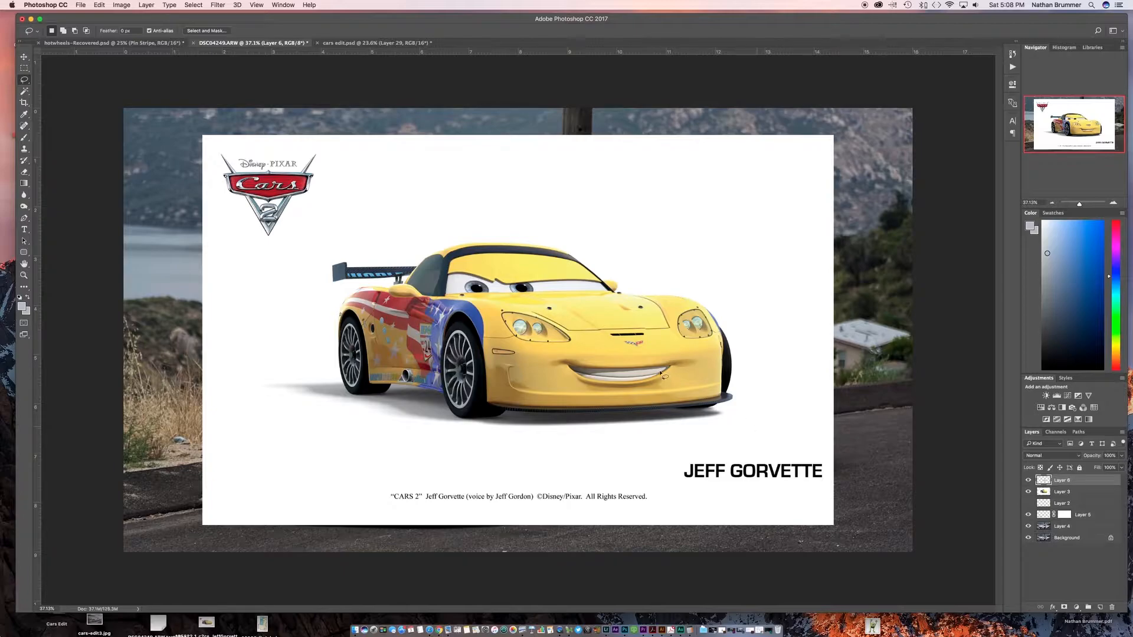
click(1029, 491)
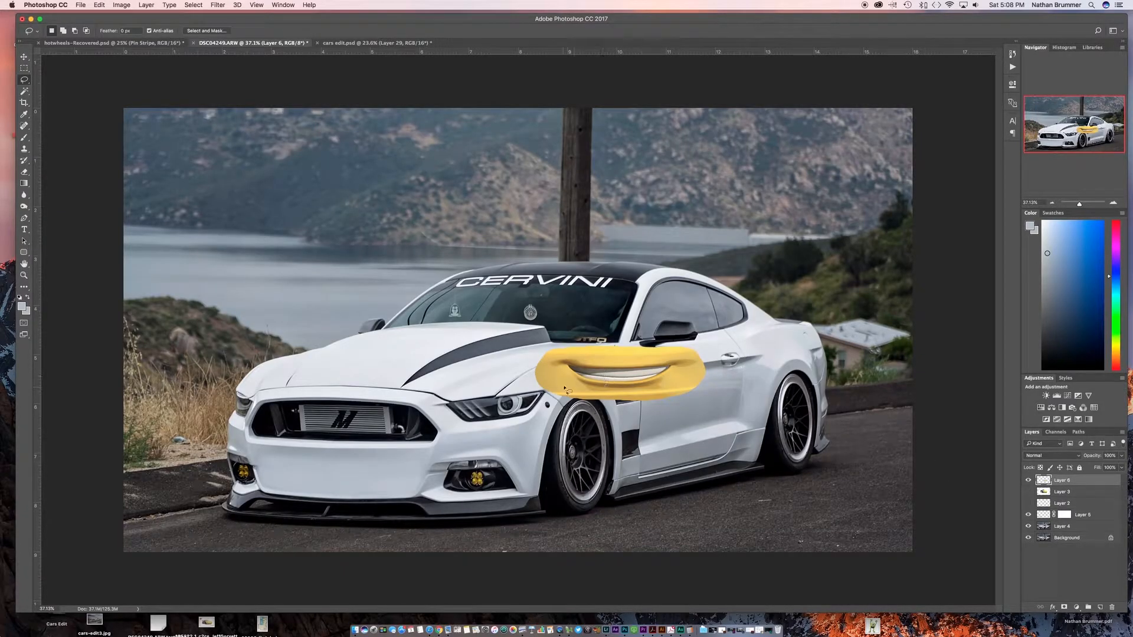
- Move the copied mouth onto the blank front bumper and flip it horizontally
key(v)
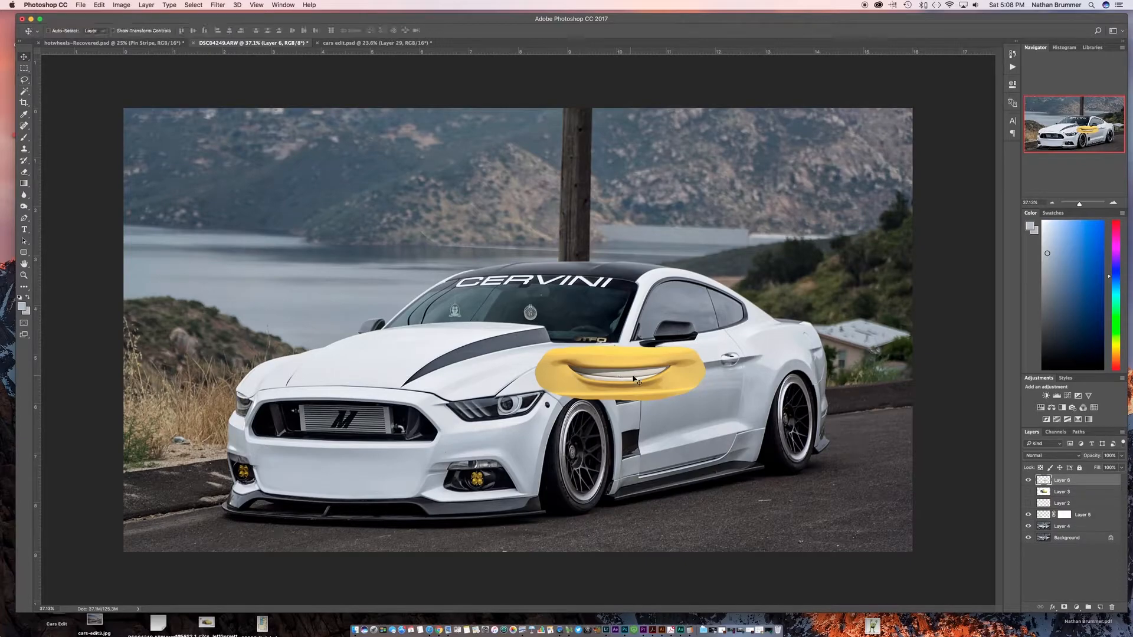
mouse_move(634, 375)
mouse_down()
mouse_move(348, 454)
mouse_move(355, 469)
mouse_up()
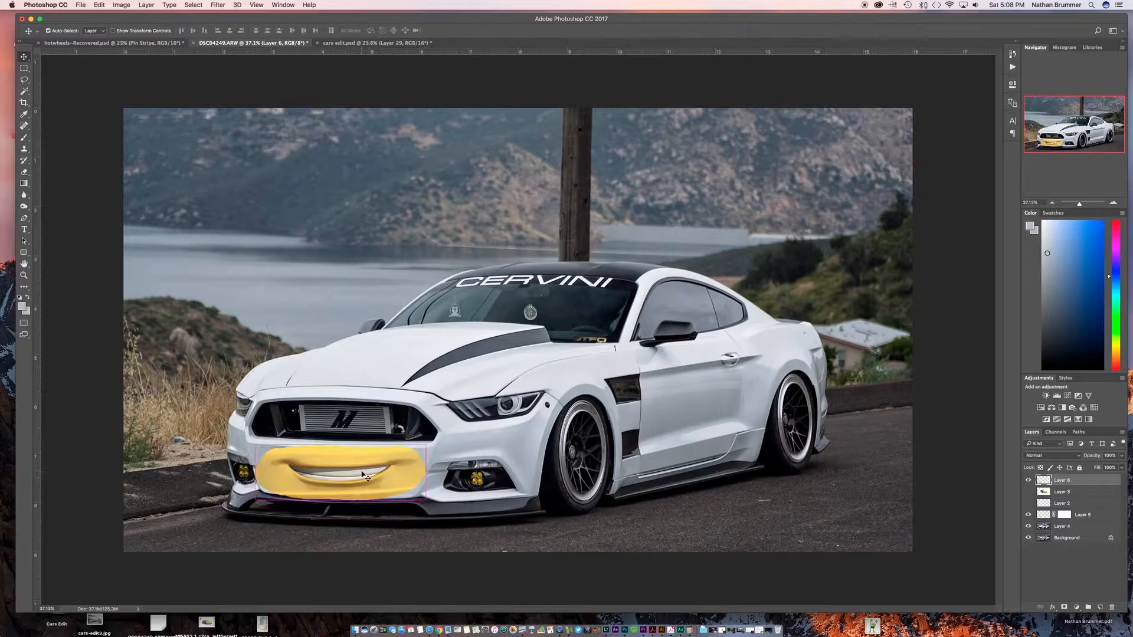
key(super+t)
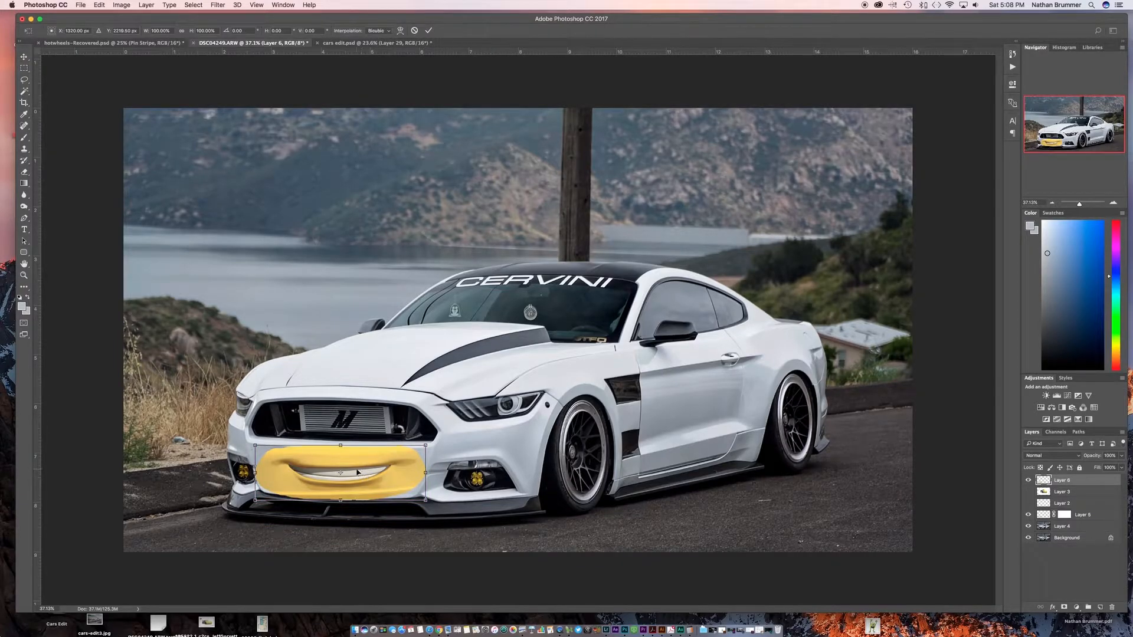
right_click(355, 474)
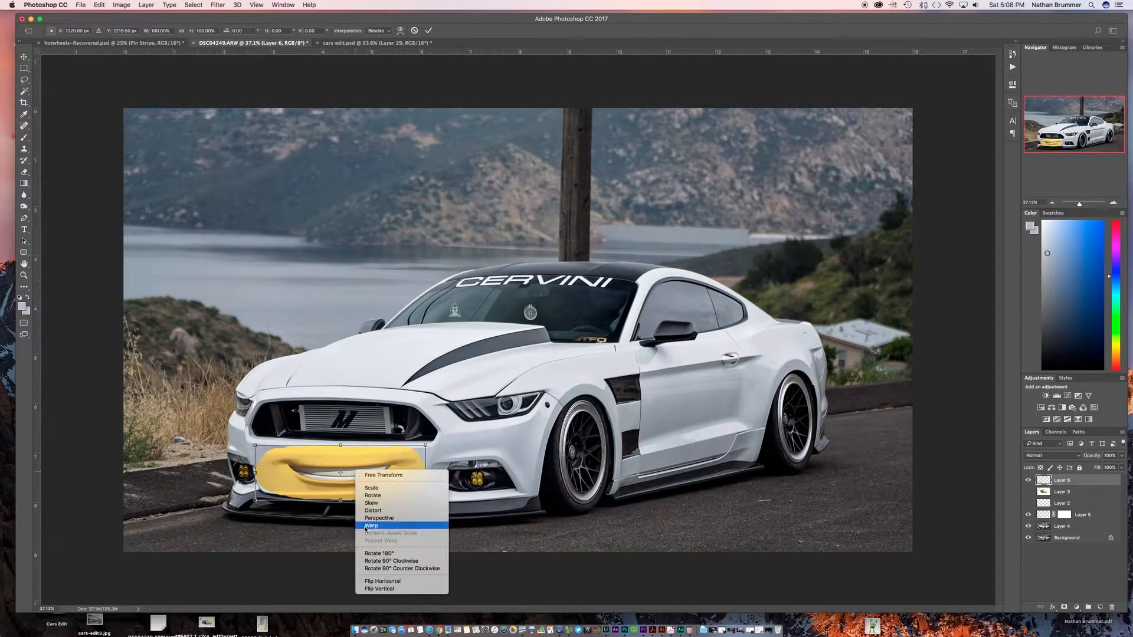
click(380, 582)
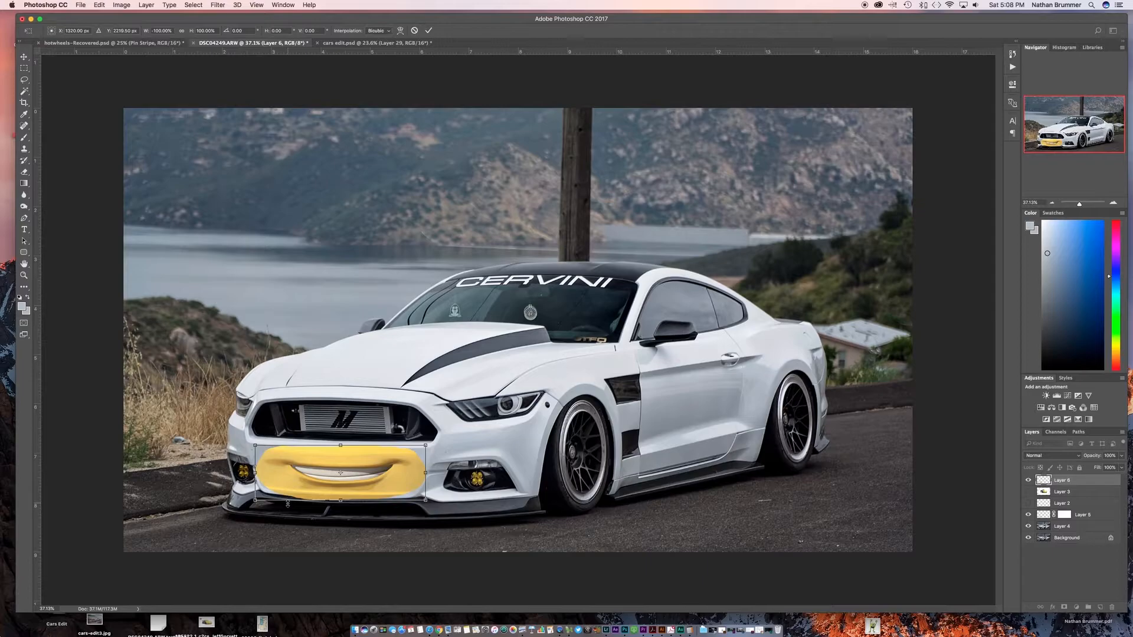
- Lower Layer 6's opacity to about 56% and distort the mouth to fit the bumper's perspective, pulling its upper corners outward
drag(1098, 459, 1073, 459)
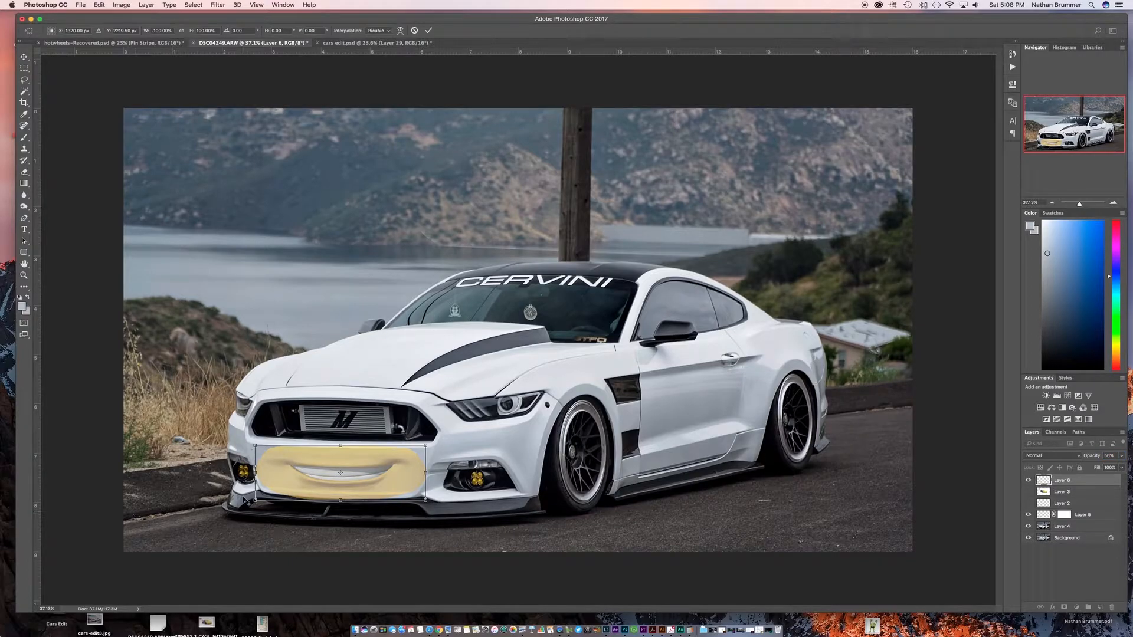
scroll(246, 502, up, 5)
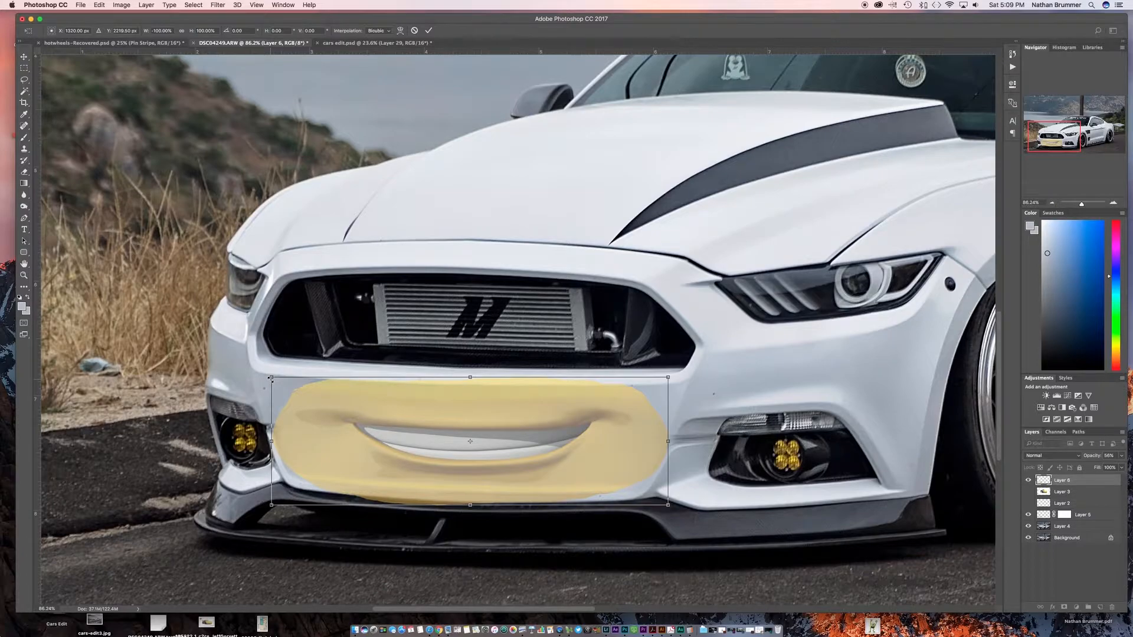
drag(273, 380, 248, 359)
drag(669, 379, 739, 351)
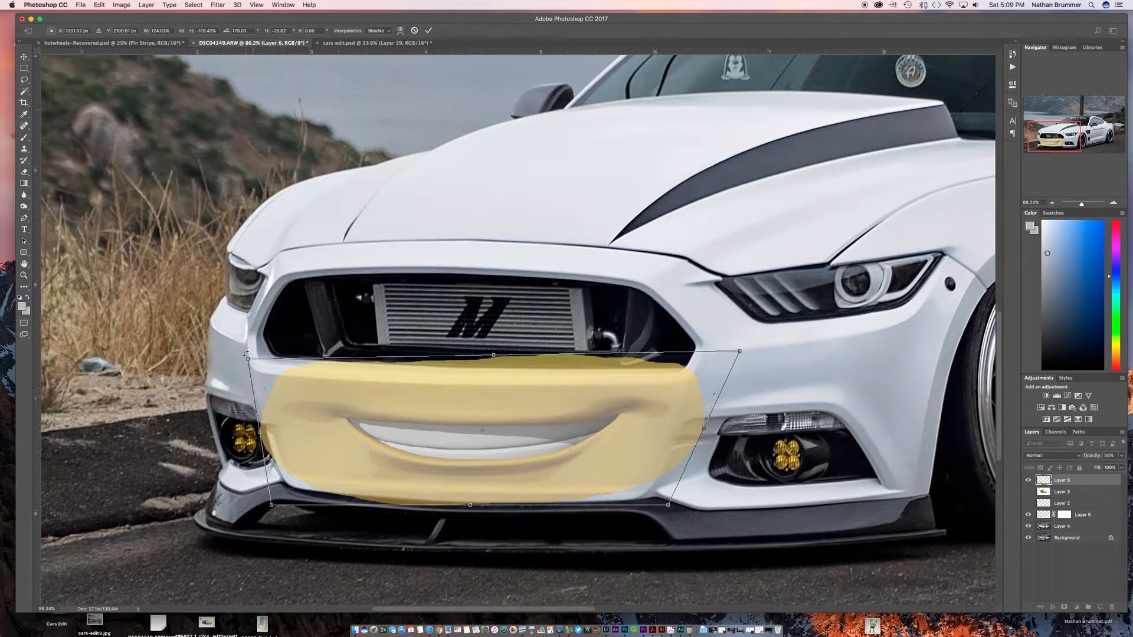
drag(248, 360, 230, 346)
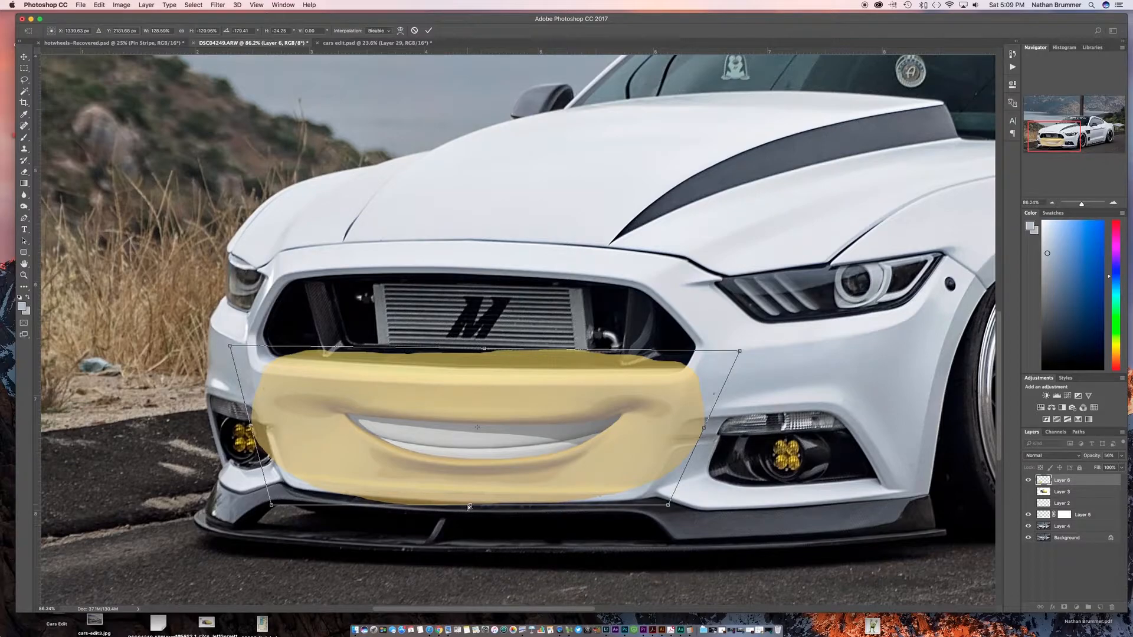
drag(468, 507, 454, 510)
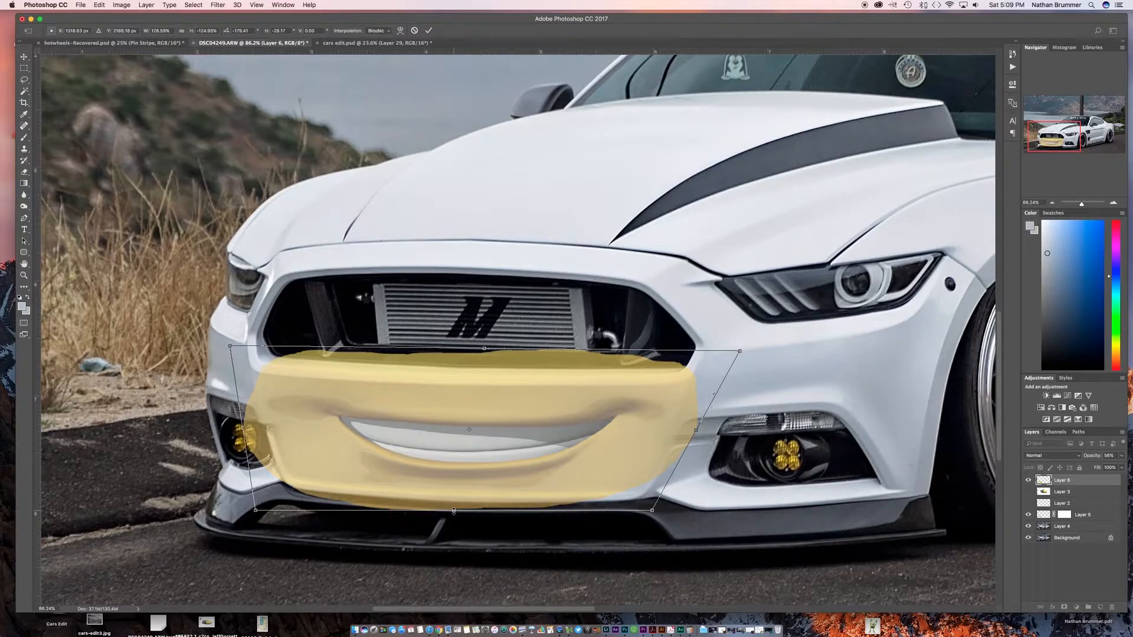
scroll(480, 464, left, 3)
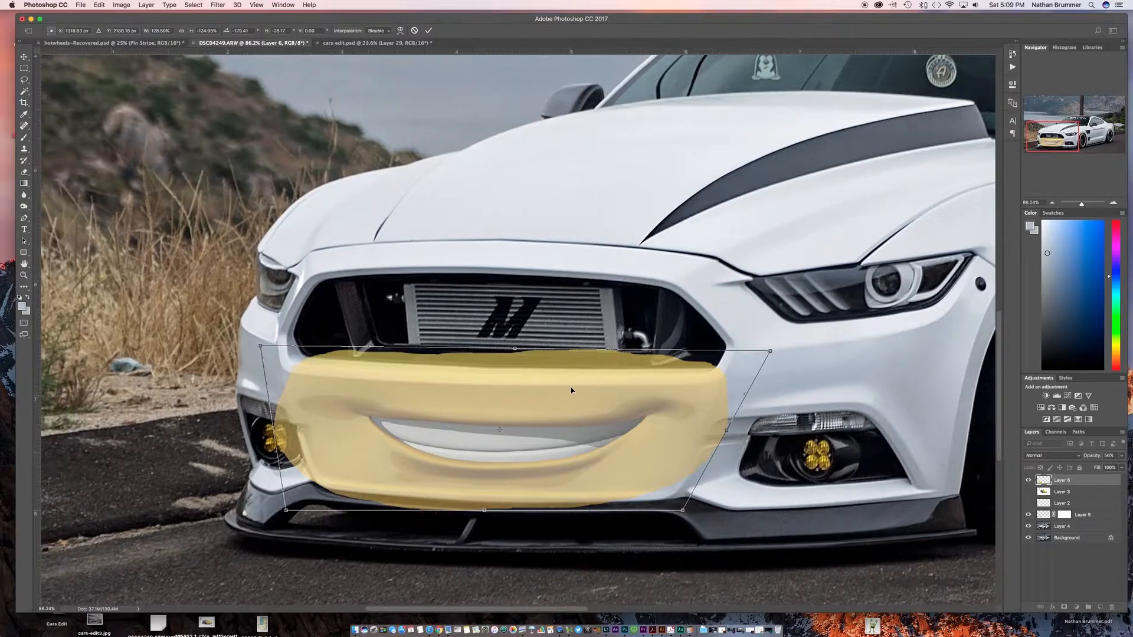
key(Return)
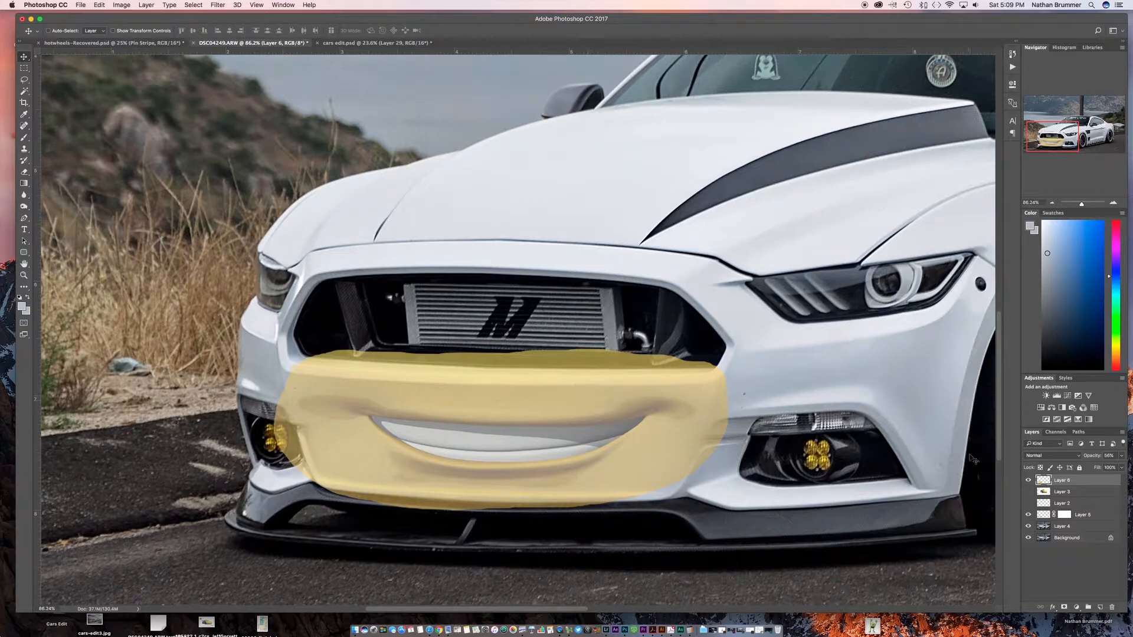
- Add a layer mask to Layer 6 and restore the layer's opacity to 100%
click(1065, 608)
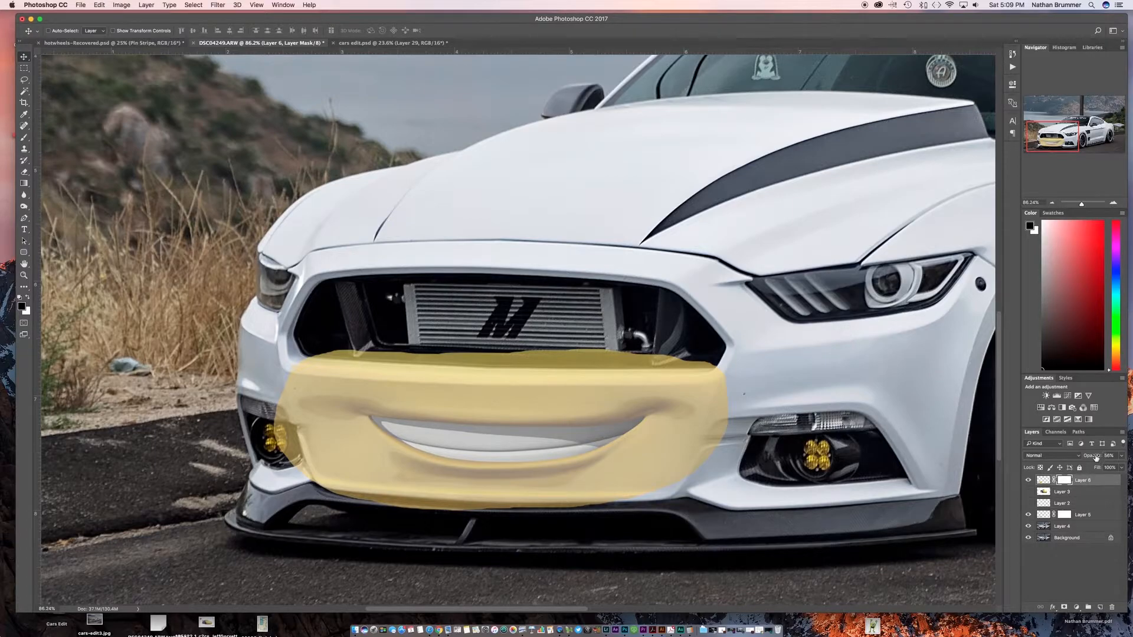
key(0)
scroll(705, 462, down, 4)
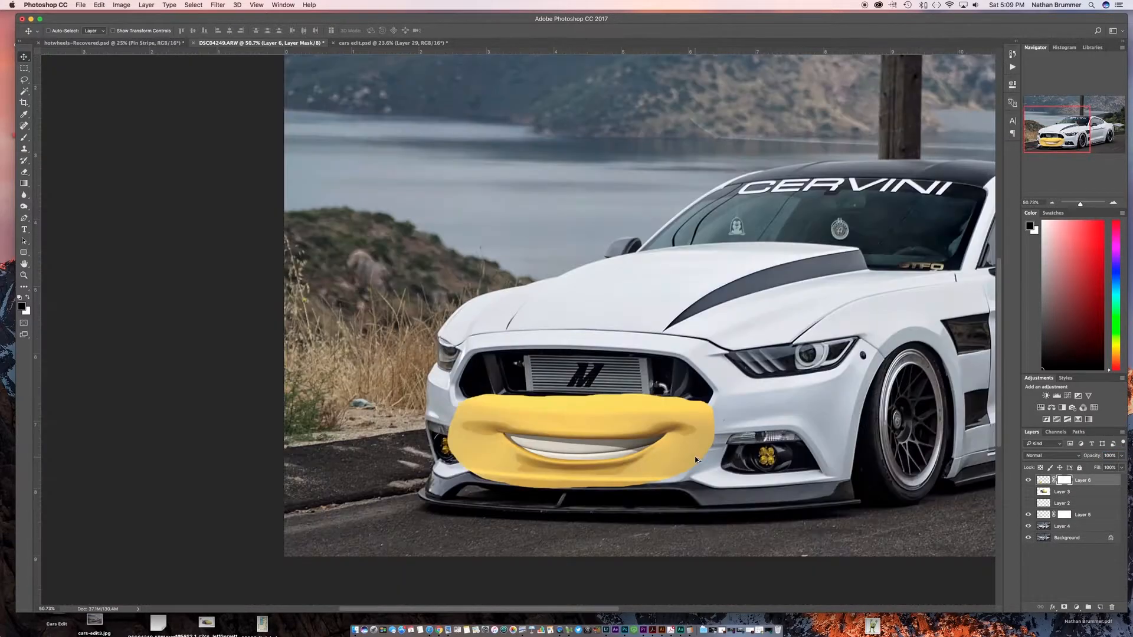
scroll(696, 460, up, 4)
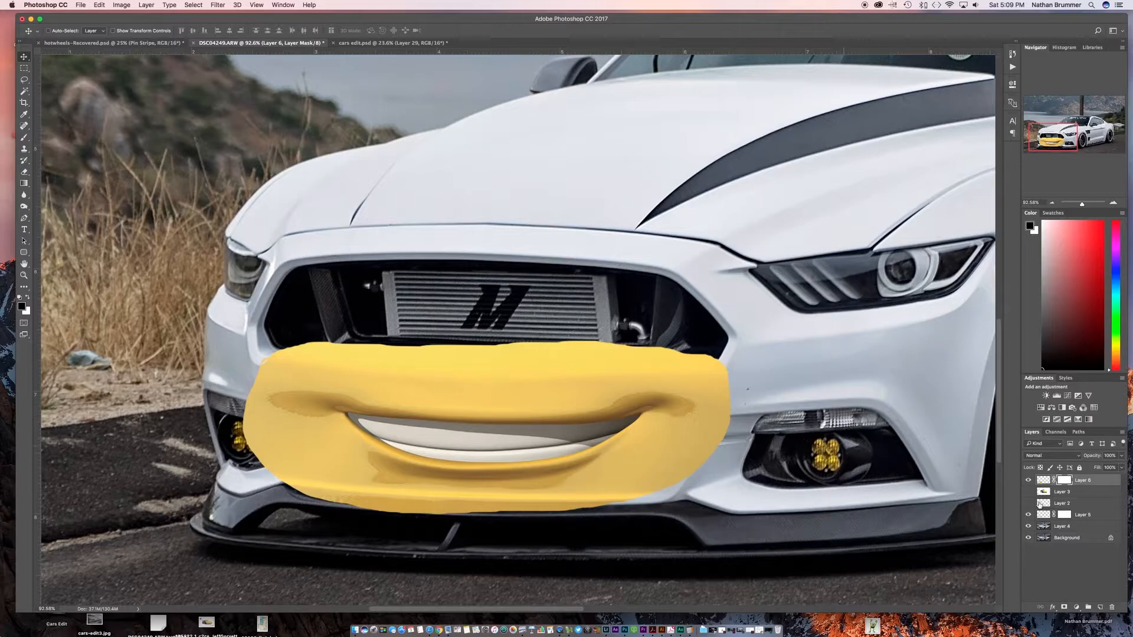
- Add a Hue/Saturation adjustment layer above Layer 6 and clip it to the mouth layer
click(1040, 408)
scroll(1040, 415, left, 5)
scroll(1041, 472, right, 6)
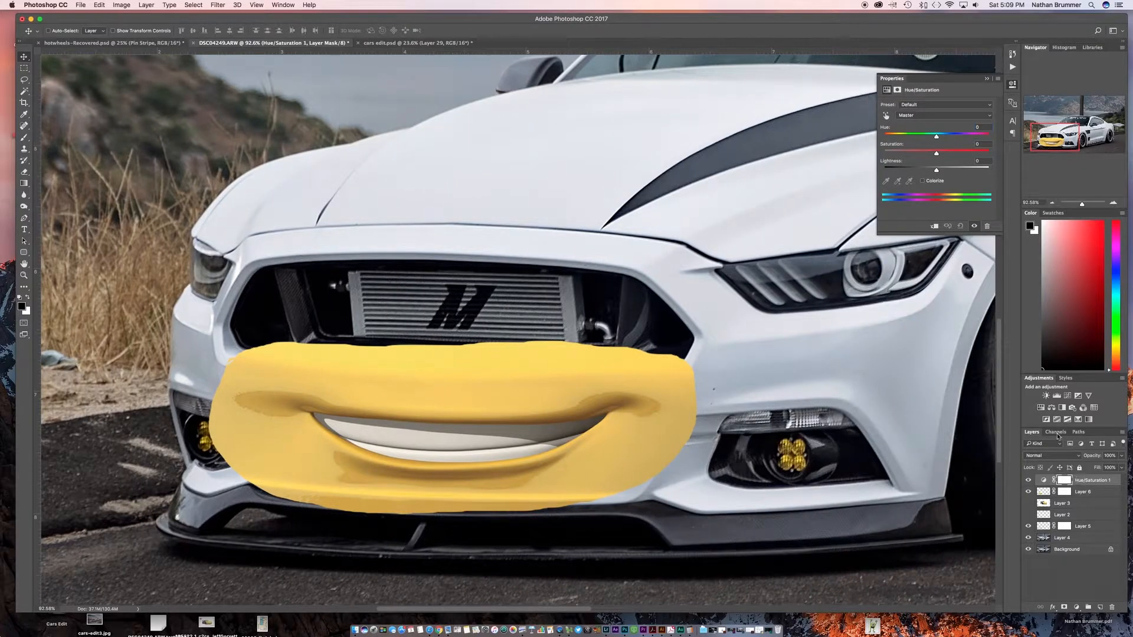
right_click(1114, 486)
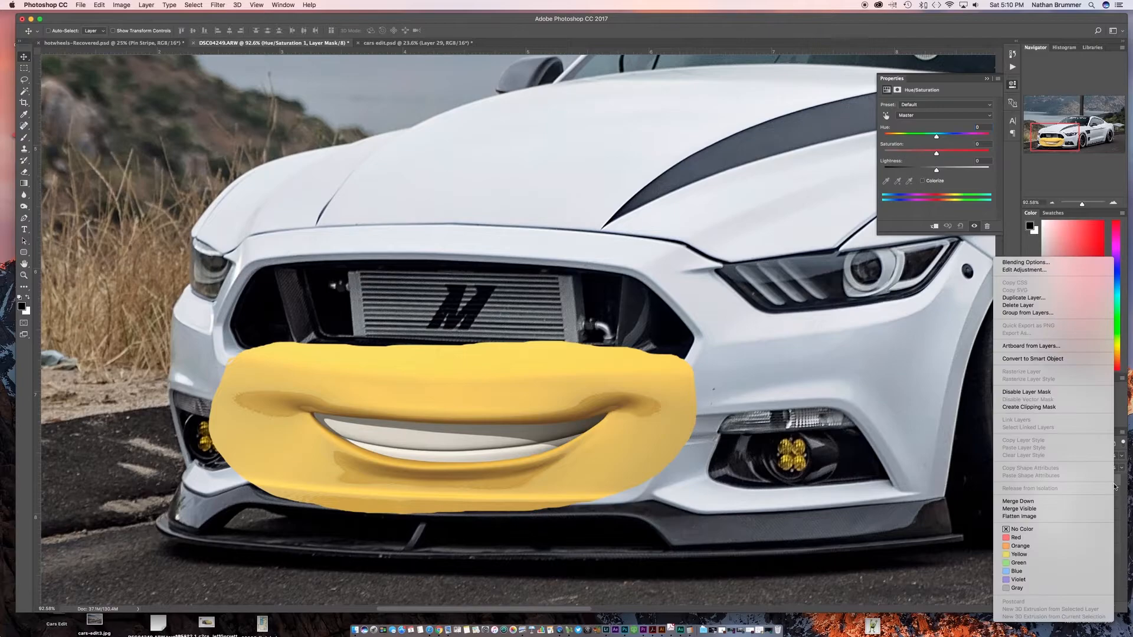
click(1026, 407)
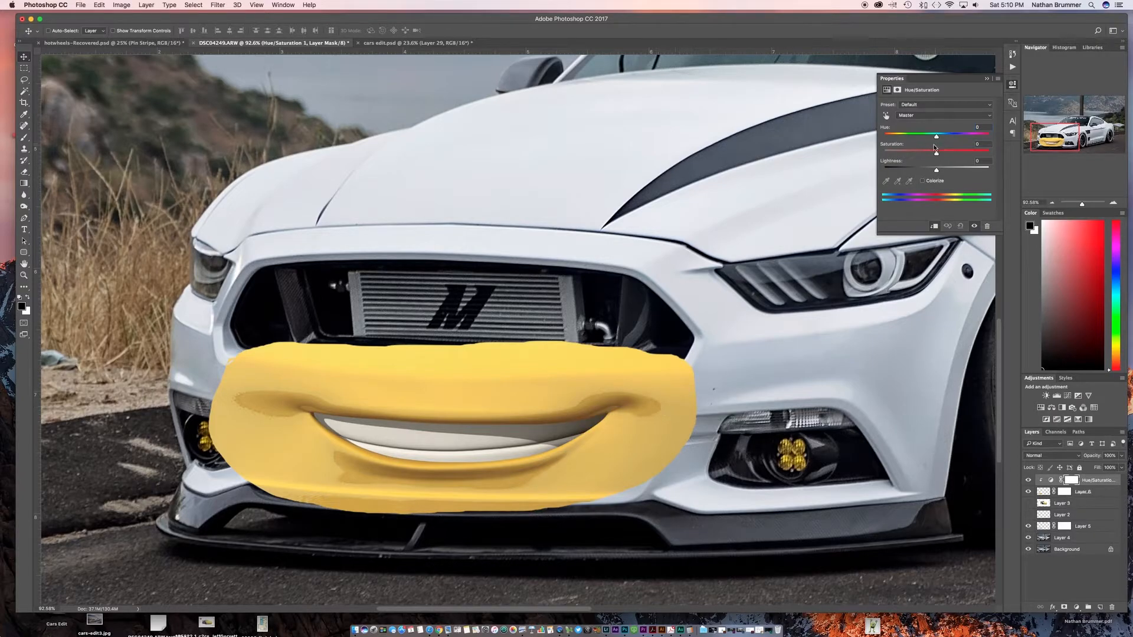
- Turn the mouth's Yellows white in the Hue/Saturation adjustment with saturation -100, hue +18 and strongly raised lightness
click(919, 118)
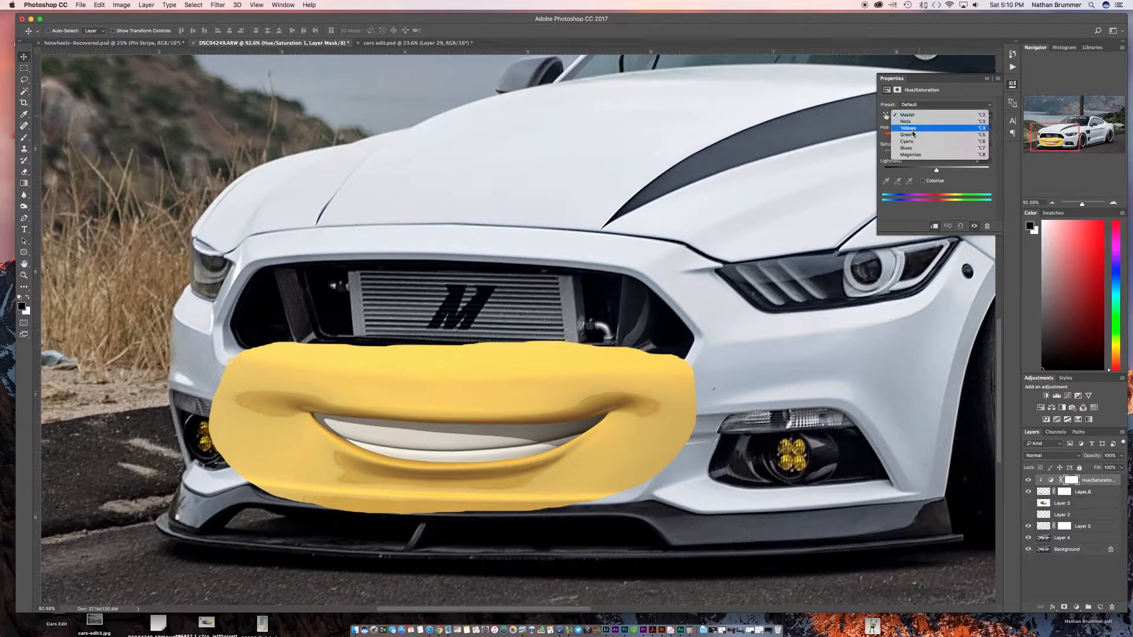
click(913, 128)
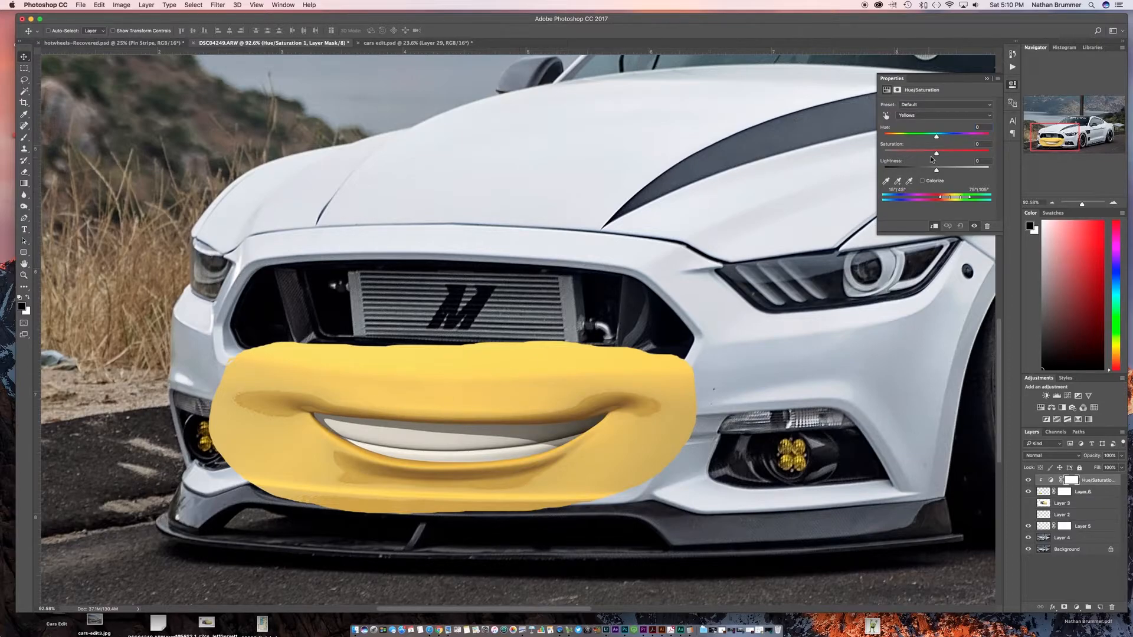
drag(935, 156, 885, 161)
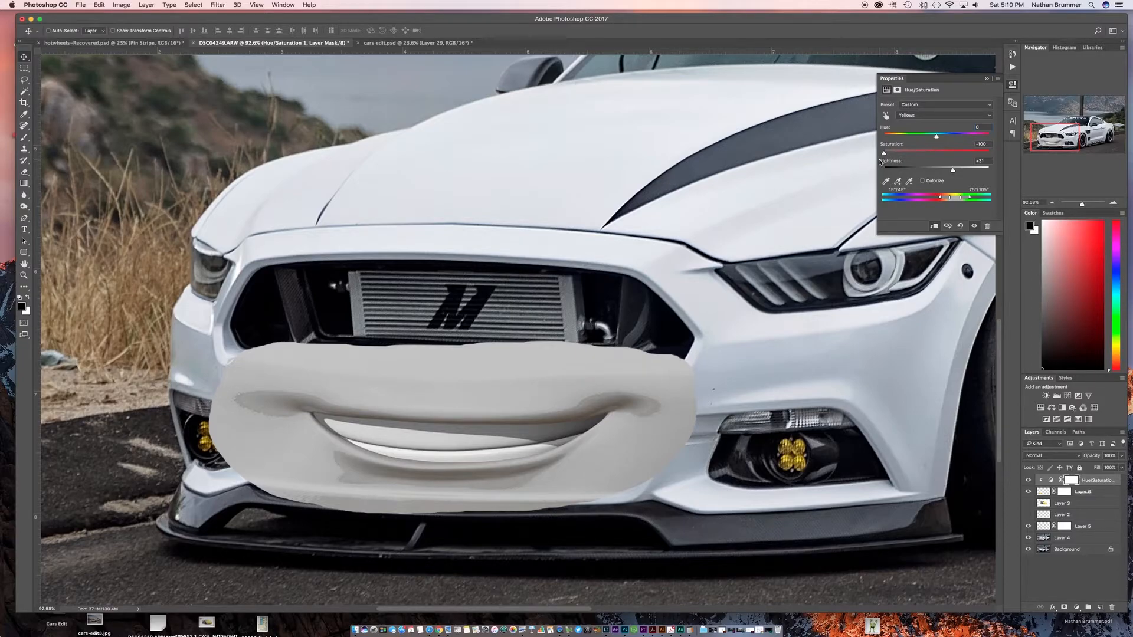
drag(880, 162, 956, 172)
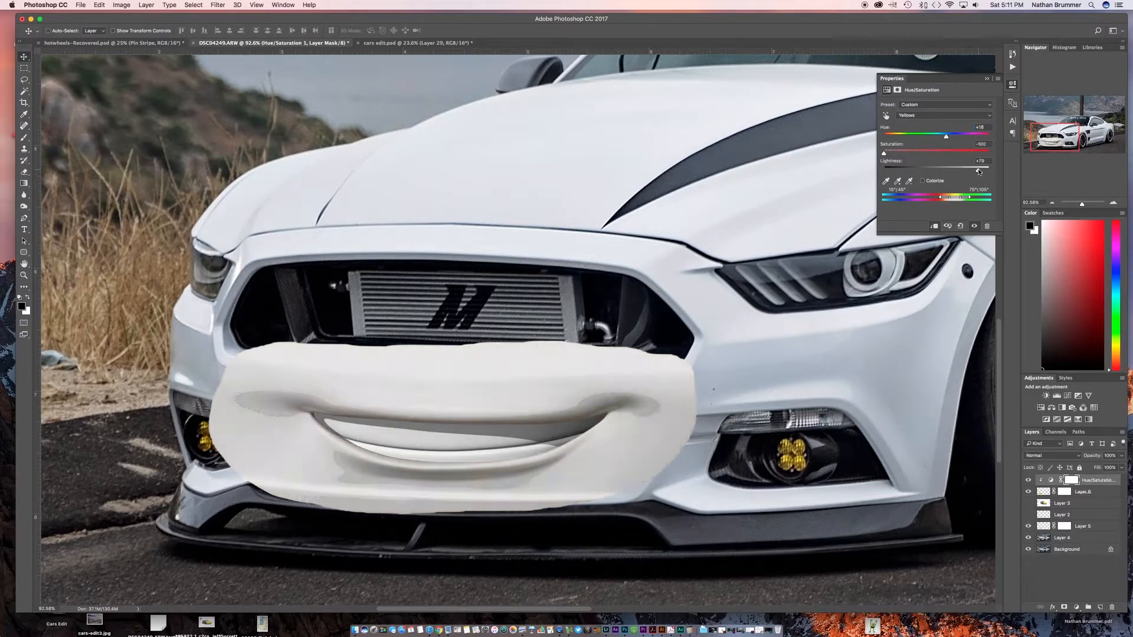
drag(970, 170, 974, 170)
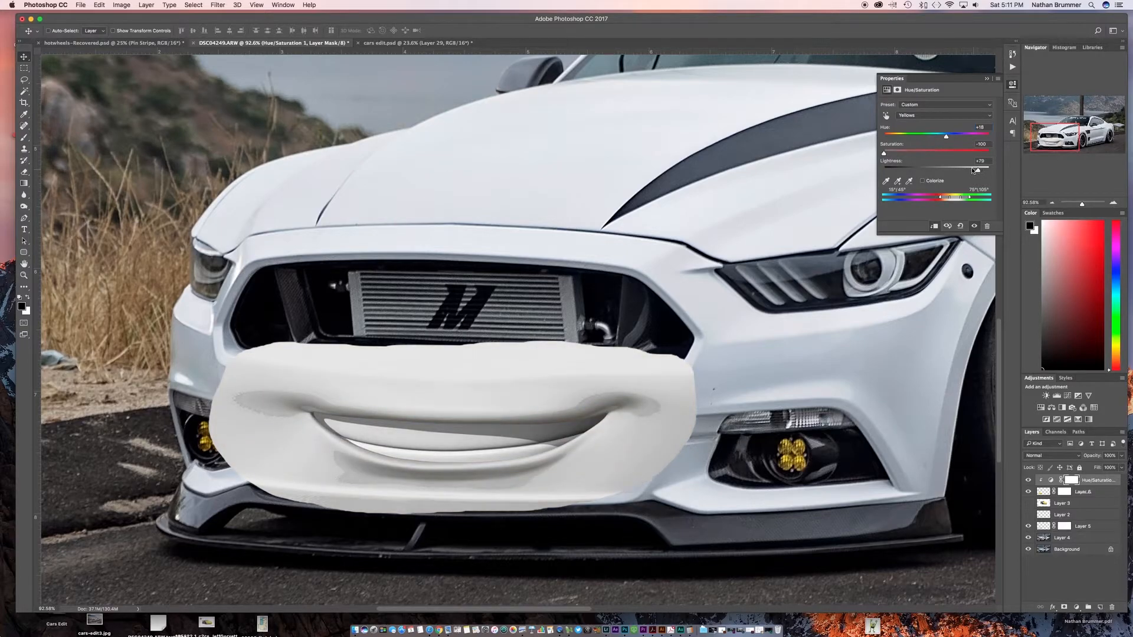
click(988, 79)
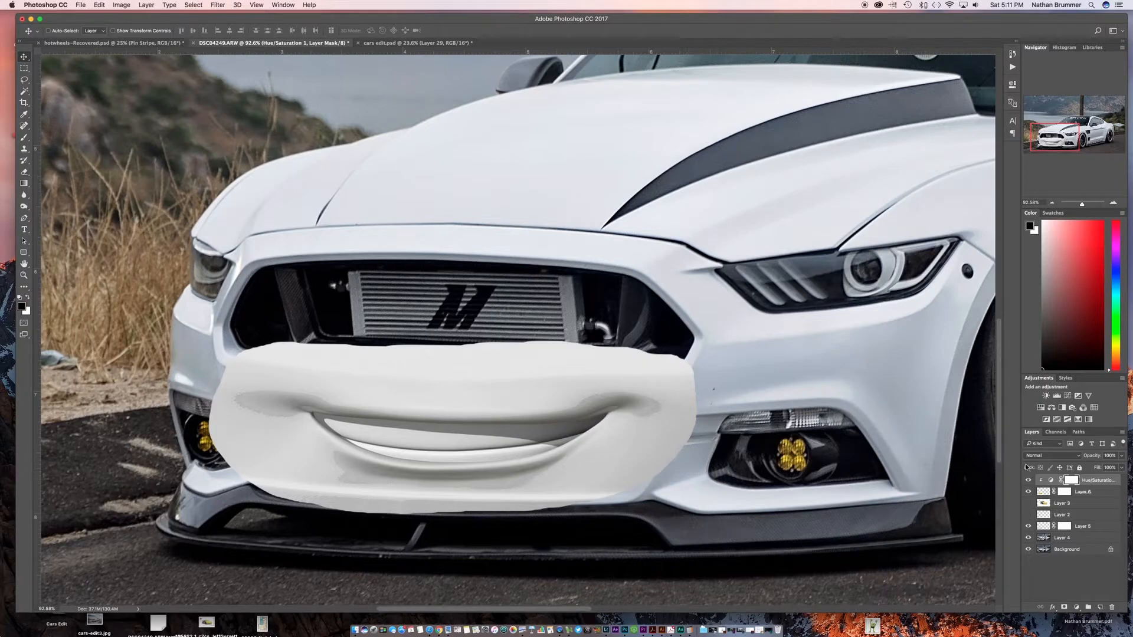
- Paint black on Layer 6's mask with a soft 175 px brush to blend the mouth patch's edge beside the right-hand fog light
click(1064, 493)
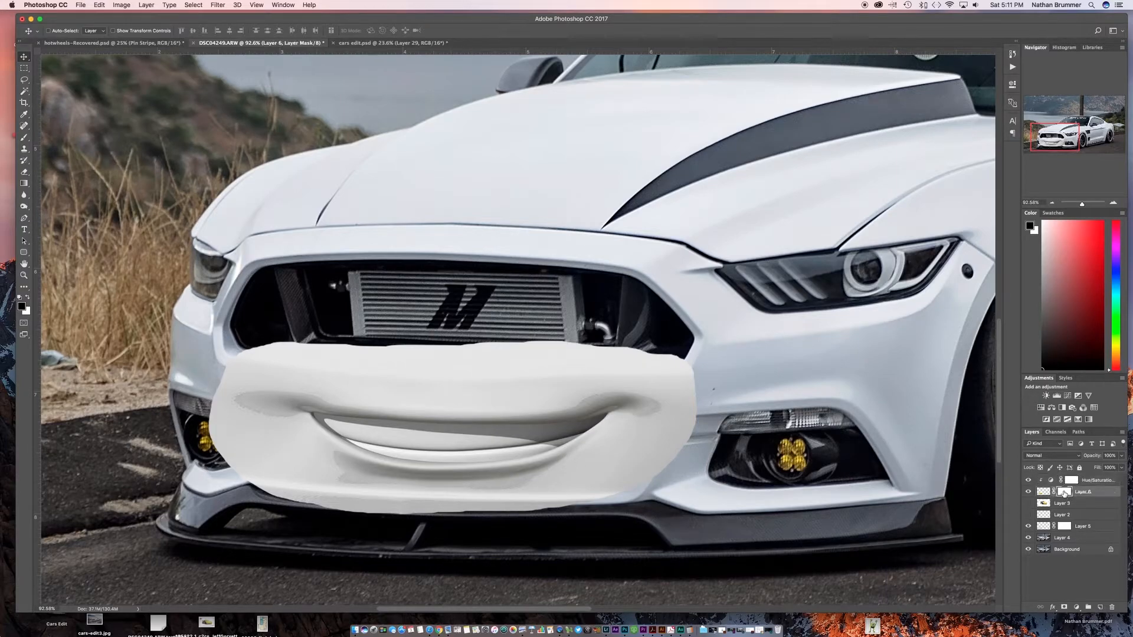
click(24, 137)
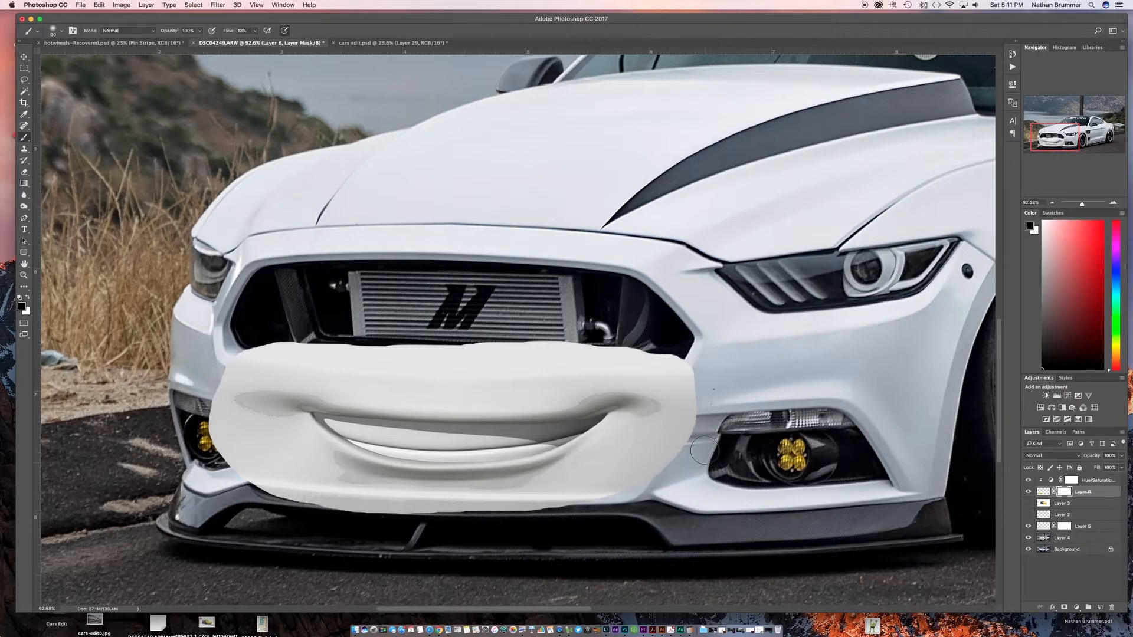
key(bracketright)
key(bracketright)
key(bracketright)
key(bracketright)
mouse_move(699, 457)
mouse_down()
mouse_move(714, 419)
mouse_move(679, 481)
mouse_move(711, 408)
mouse_move(705, 367)
mouse_move(708, 377)
mouse_move(693, 354)
mouse_move(658, 338)
mouse_move(706, 357)
mouse_up()
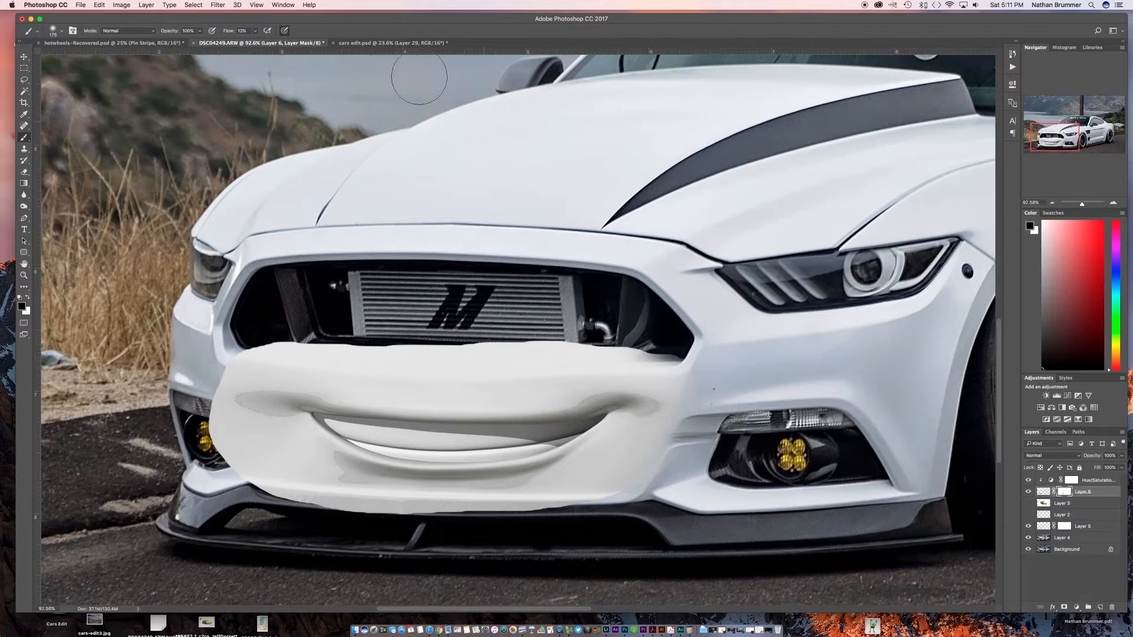
- Raise the brush flow to 22% and mask away the mouth patch's overlap on the grille, splitter and left-hand fog light
drag(225, 34, 230, 34)
mouse_move(657, 330)
mouse_down()
mouse_move(632, 329)
mouse_move(631, 342)
mouse_move(577, 338)
mouse_move(674, 341)
mouse_up()
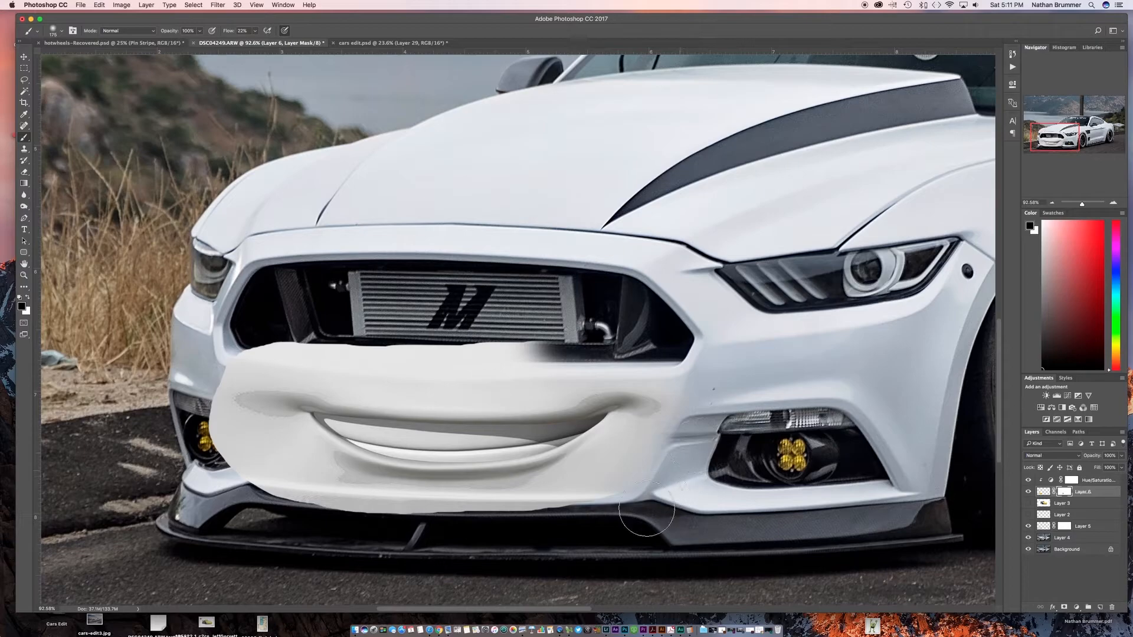
mouse_move(531, 531)
mouse_down()
mouse_move(491, 529)
mouse_move(634, 521)
mouse_move(449, 538)
mouse_move(390, 526)
mouse_move(462, 527)
mouse_move(292, 519)
mouse_move(227, 488)
mouse_move(236, 493)
mouse_move(209, 444)
mouse_move(237, 493)
mouse_move(193, 380)
mouse_move(229, 342)
mouse_move(357, 343)
mouse_move(317, 336)
mouse_move(330, 330)
mouse_move(327, 309)
mouse_move(355, 336)
mouse_move(418, 344)
mouse_move(592, 328)
mouse_move(466, 336)
mouse_move(611, 333)
mouse_move(671, 351)
mouse_up()
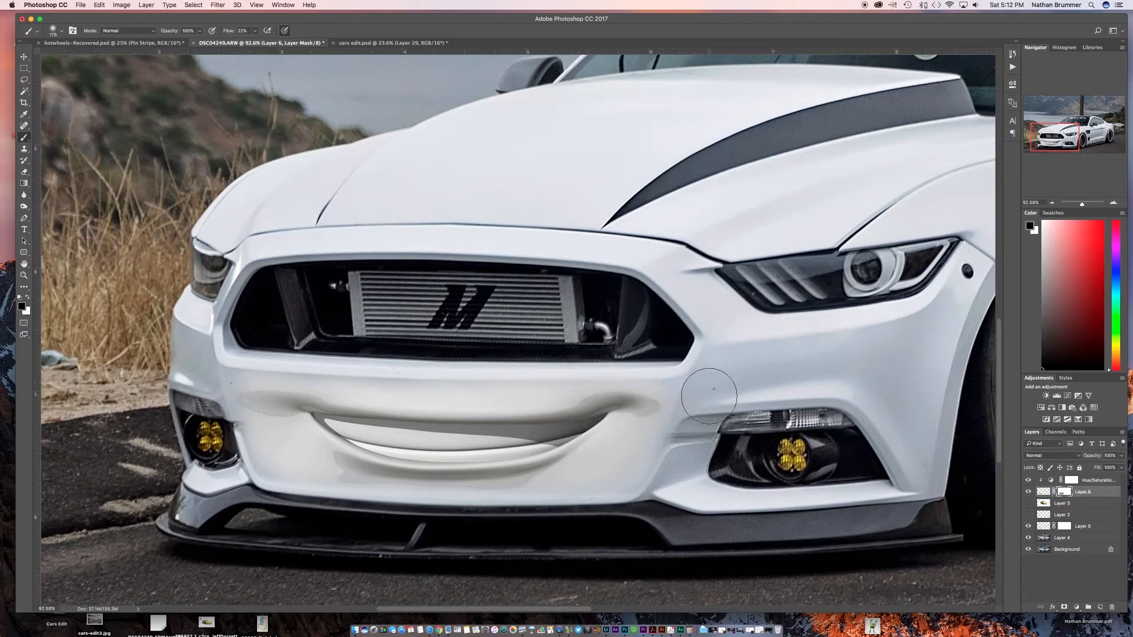
- Create a new layer above the Hue/Saturation adjustment, sample the bumper's bluish white, and paint it over the mouth area
scroll(543, 396, down, 5)
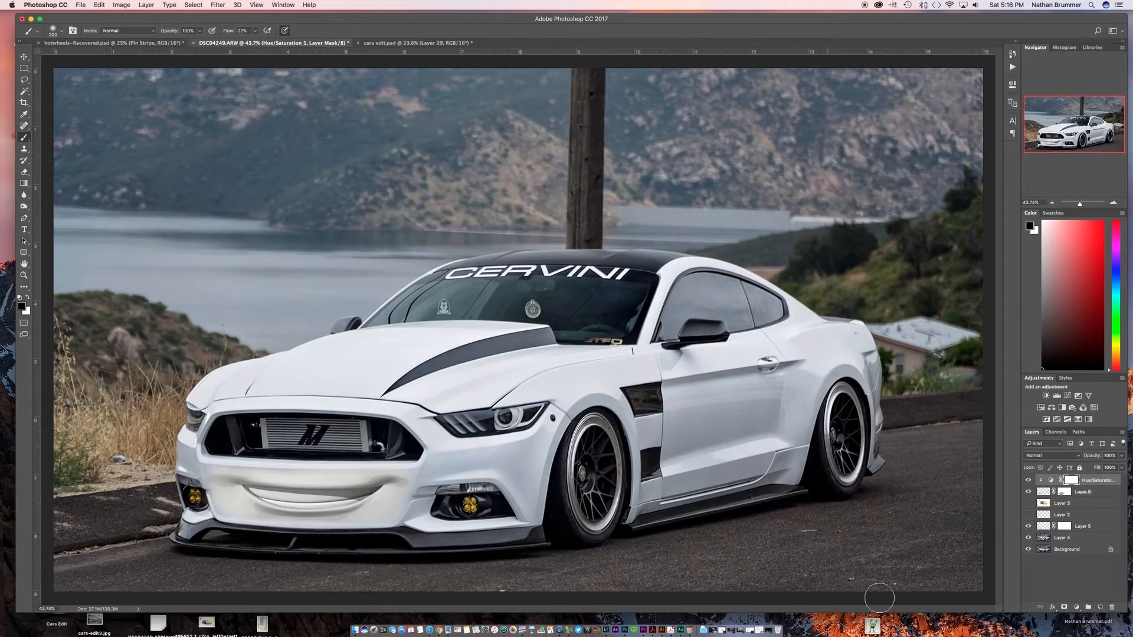
click(1101, 608)
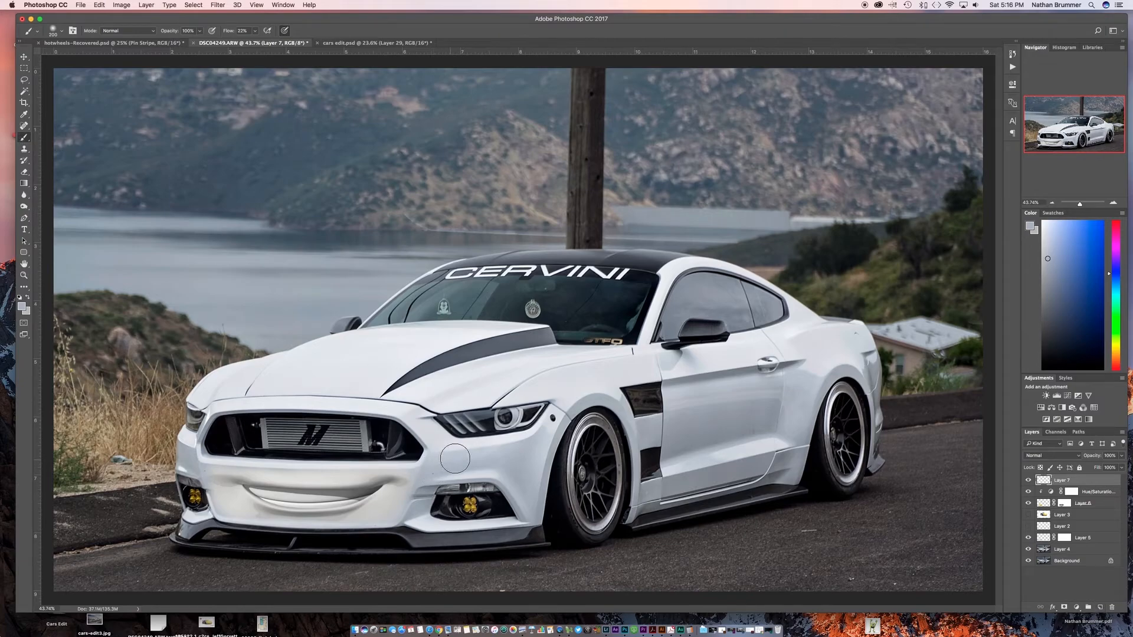
alt+click(430, 466)
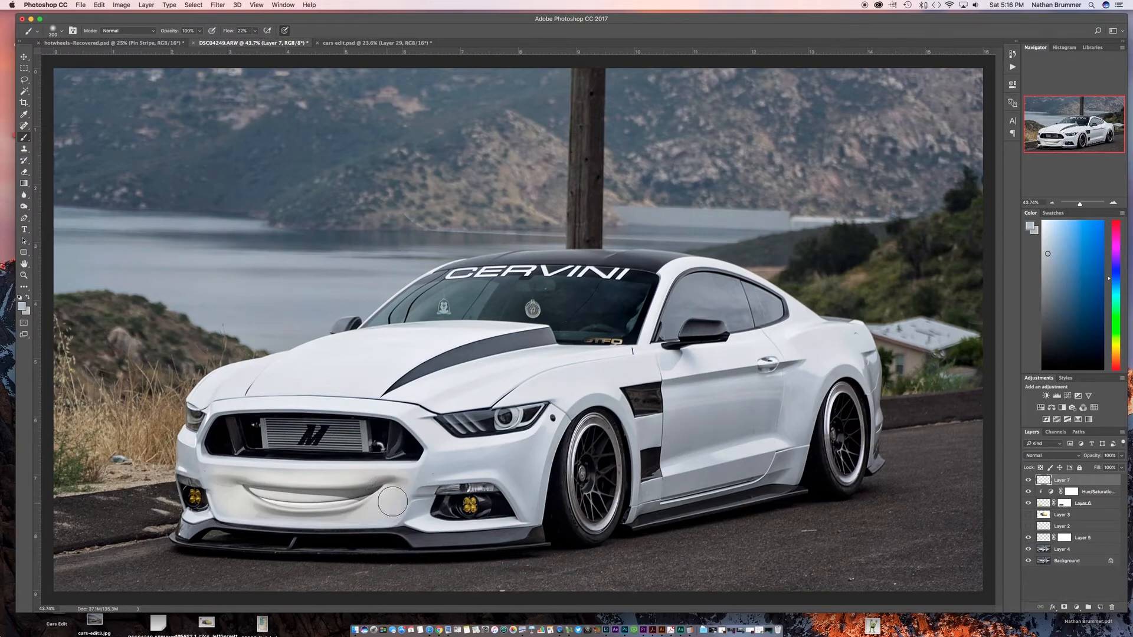
mouse_move(369, 478)
mouse_down()
mouse_move(406, 478)
mouse_move(354, 487)
mouse_move(218, 474)
mouse_move(225, 504)
mouse_move(353, 511)
mouse_move(371, 509)
mouse_move(237, 490)
mouse_move(308, 483)
mouse_move(208, 475)
mouse_move(232, 504)
mouse_move(368, 517)
mouse_move(391, 510)
mouse_move(395, 480)
mouse_move(214, 476)
mouse_move(263, 480)
mouse_move(238, 506)
mouse_move(347, 518)
mouse_move(400, 512)
mouse_move(383, 496)
mouse_up()
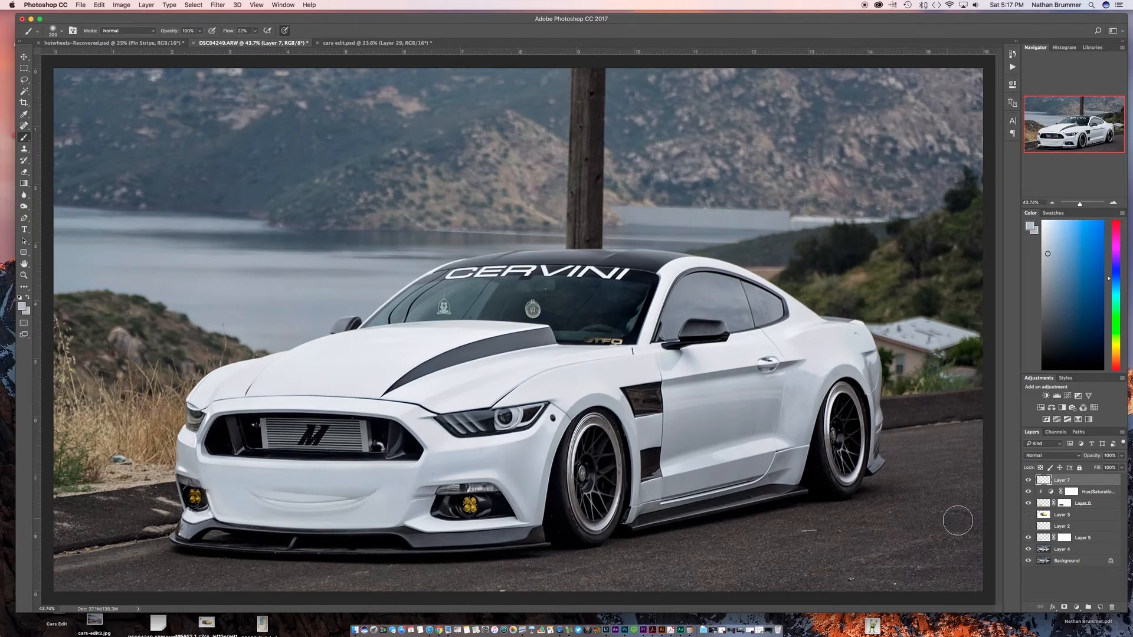
- Set Layer 7's blend mode to Color and reduce the brush size to 125 px
click(1079, 457)
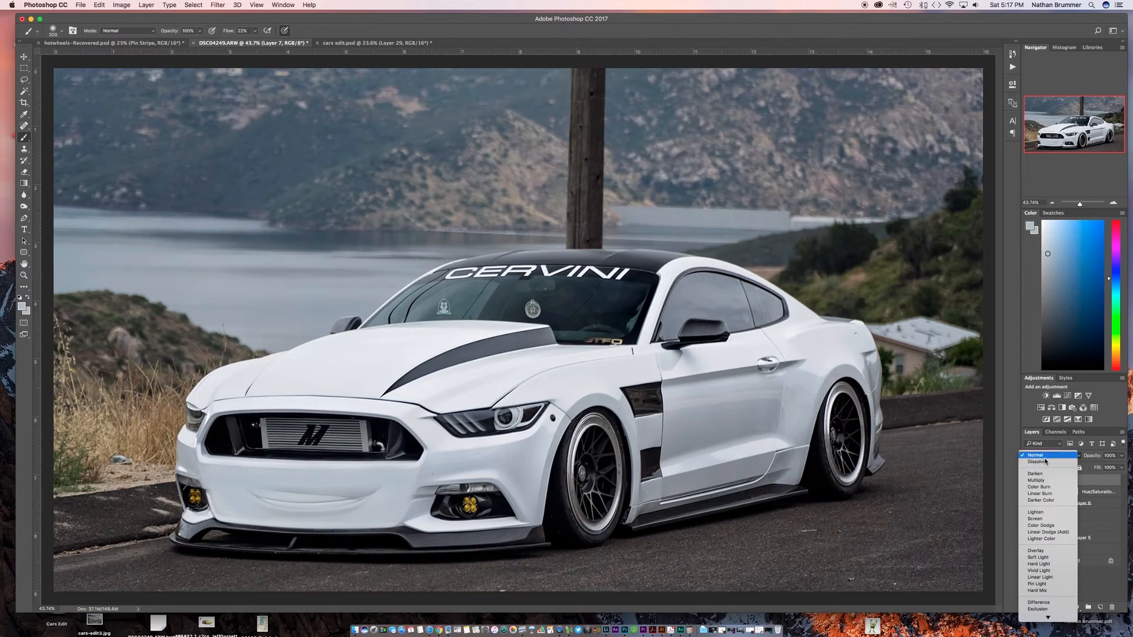
mouse_move(1047, 620)
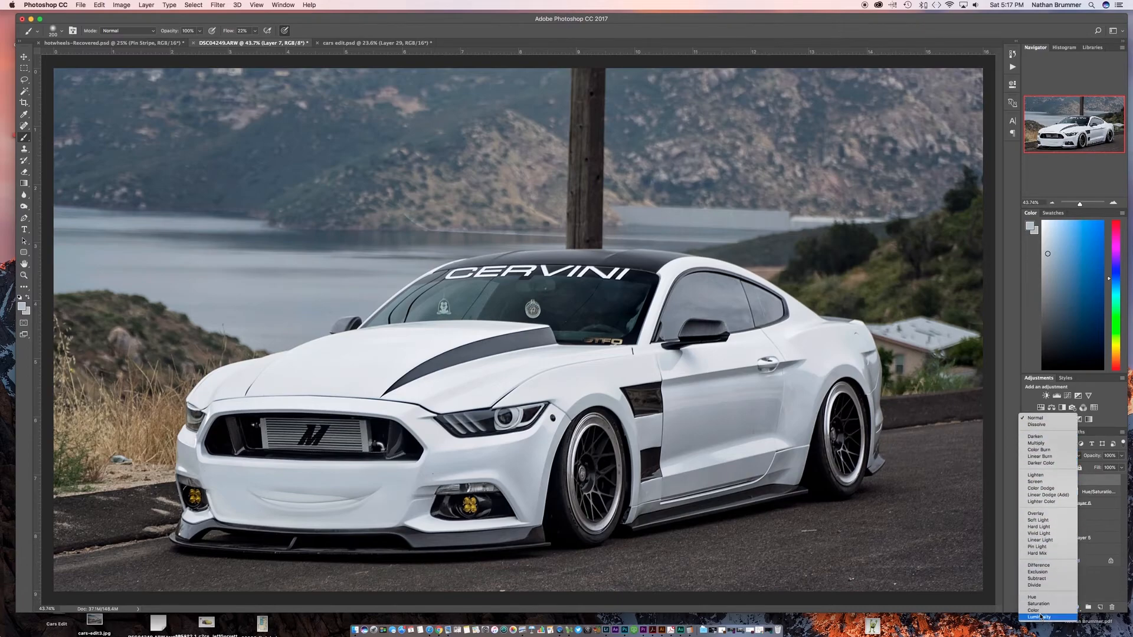
click(1039, 613)
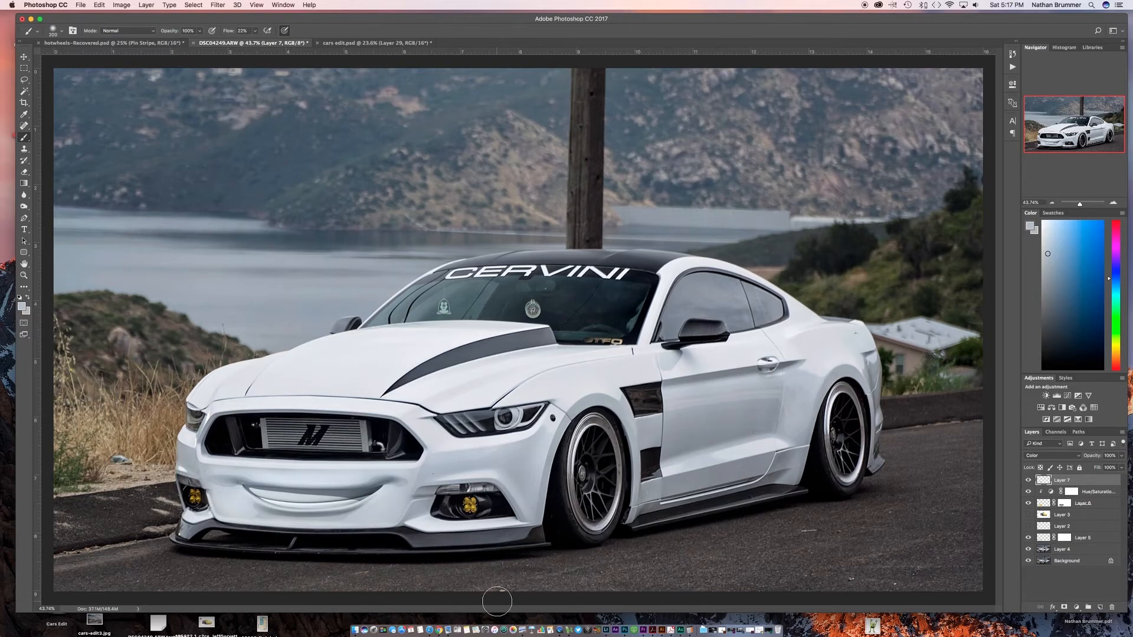
key(bracketleft)
key(bracketleft)
- Move Layer 7, the Hue/Saturation adjustment and Layer 6 together to directly above Layer 5
scroll(320, 494, down, 3)
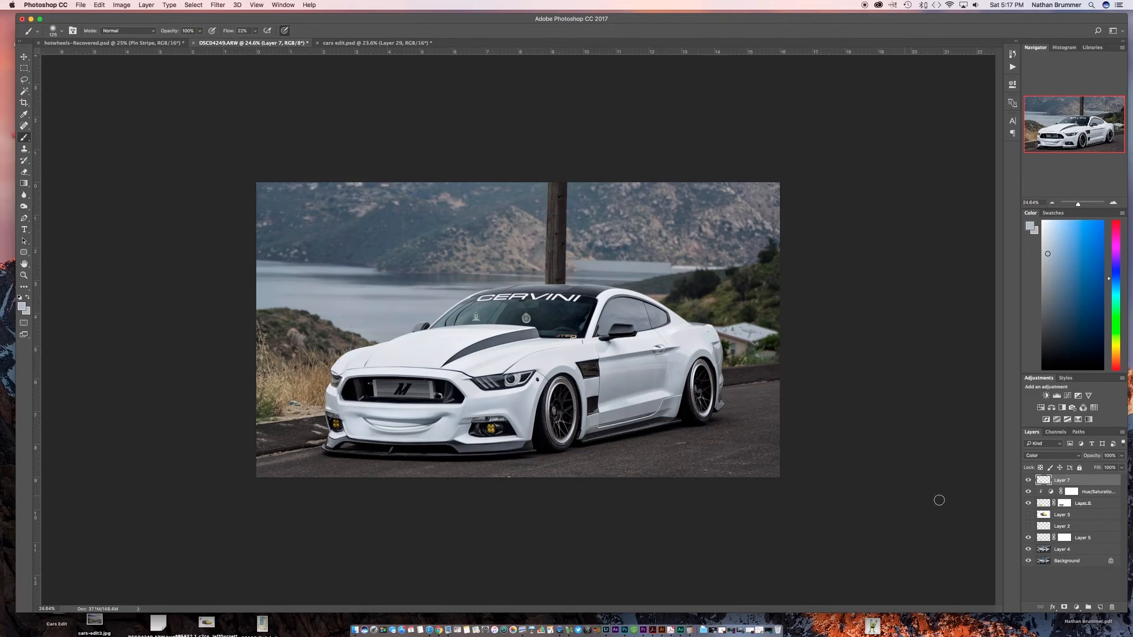
shift+click(1098, 506)
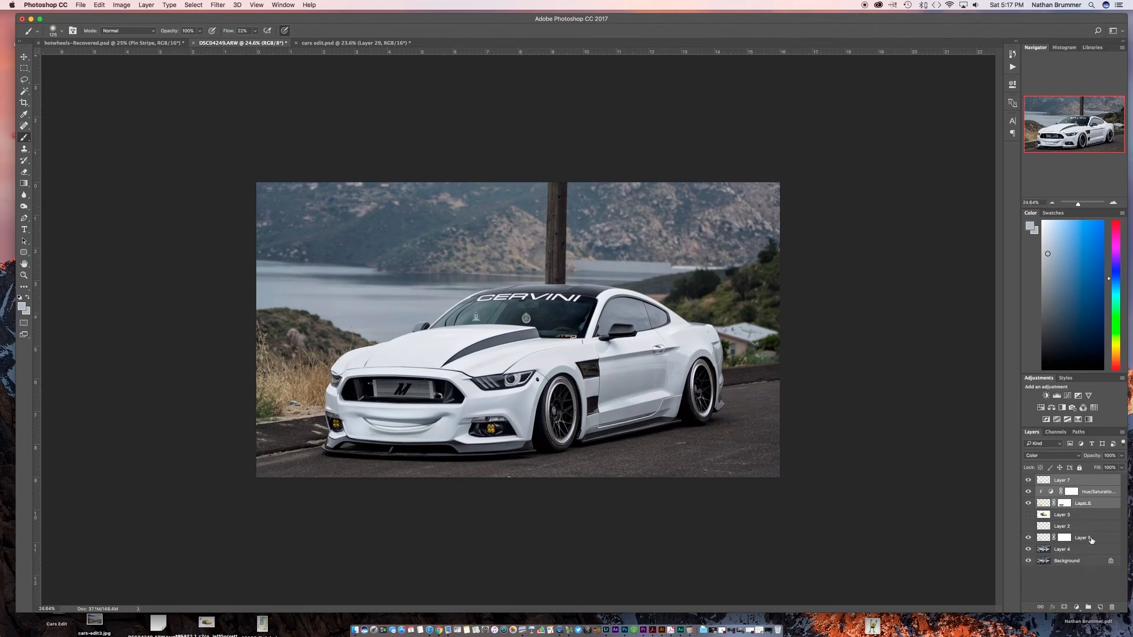
drag(1095, 508, 1090, 531)
- Group Layer 7, the Hue/Saturation adjustment, Layer 6 and Layer 5 into a group named mouth
click(1091, 505)
shift+click(1091, 540)
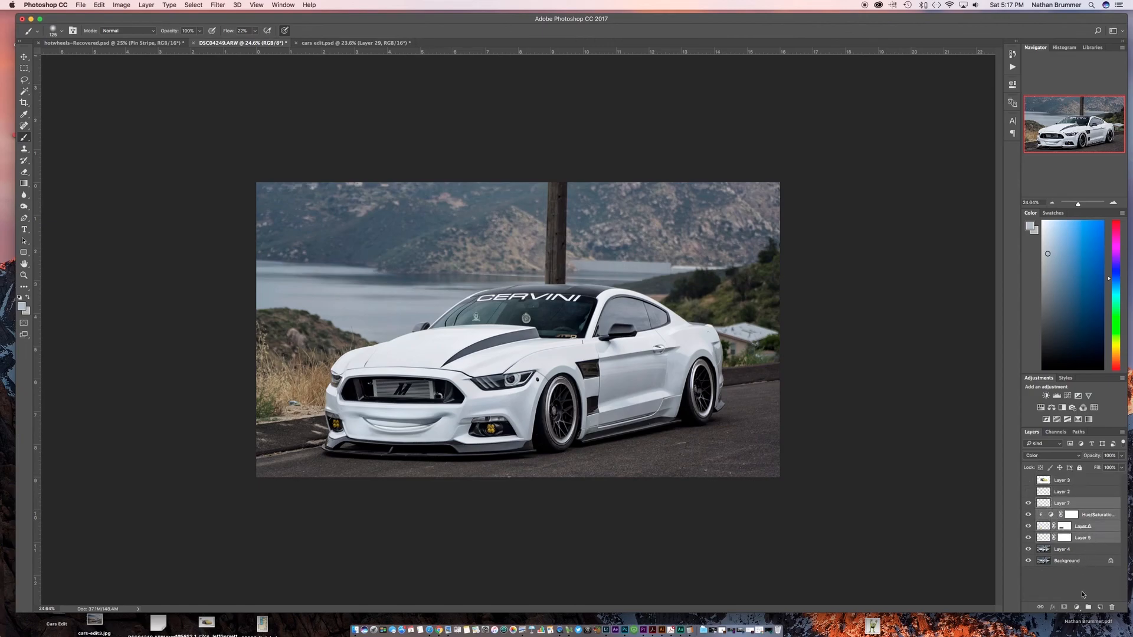
click(1089, 609)
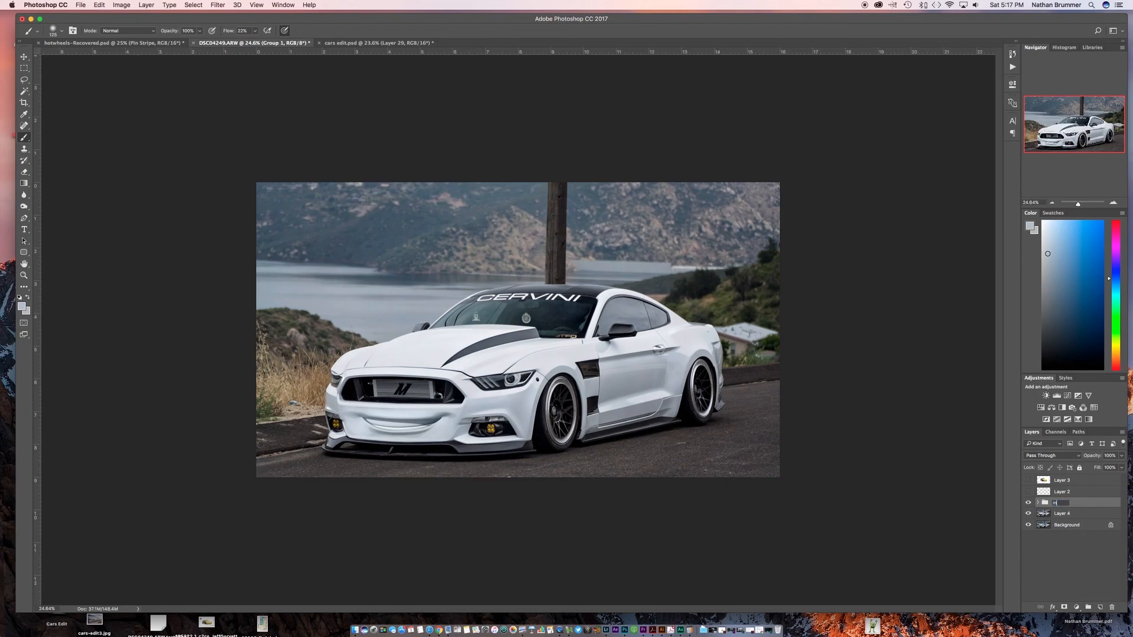
key(Return)
- Compare the car with and without the cartoon mouth by toggling the mouth group's visibility
click(1028, 504)
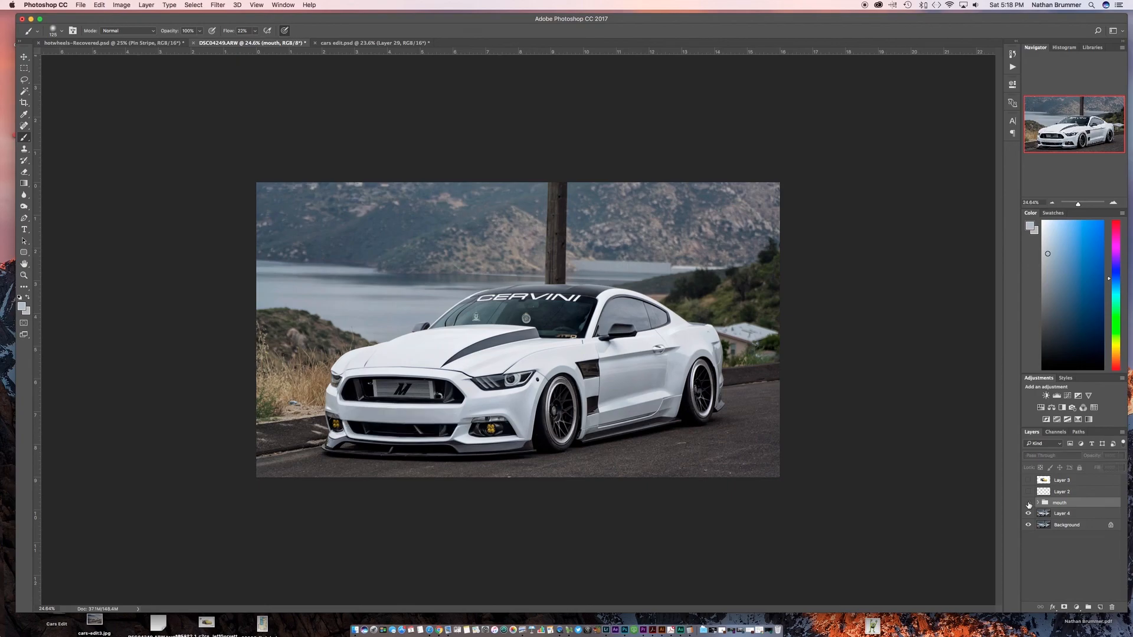
click(1028, 503)
click(1028, 504)
click(1028, 504)
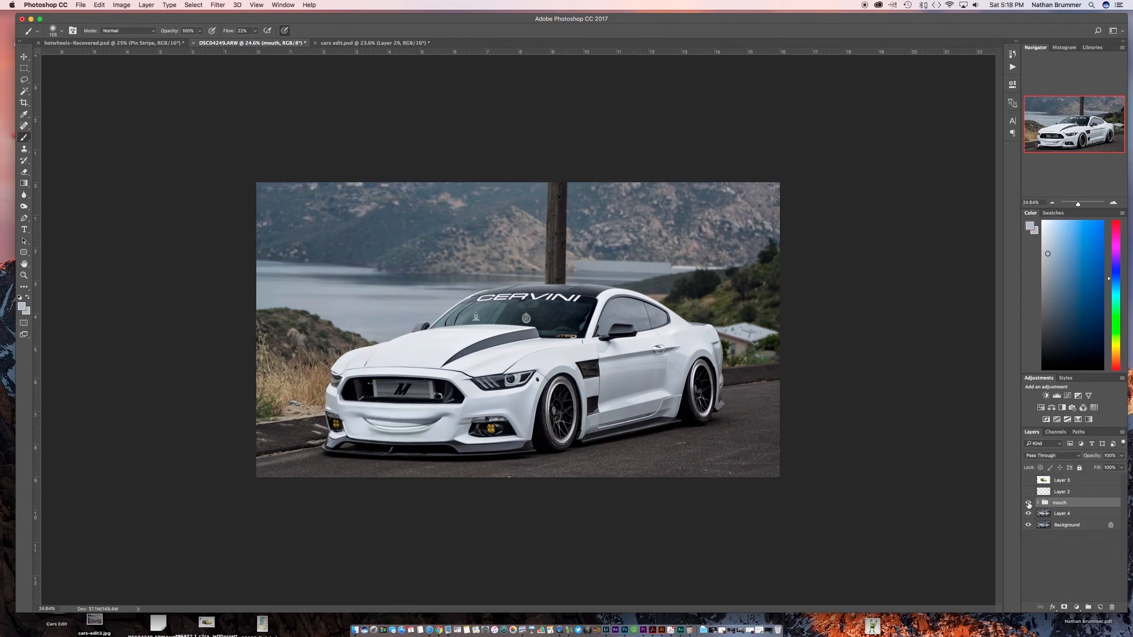
click(1028, 504)
click(1028, 504)
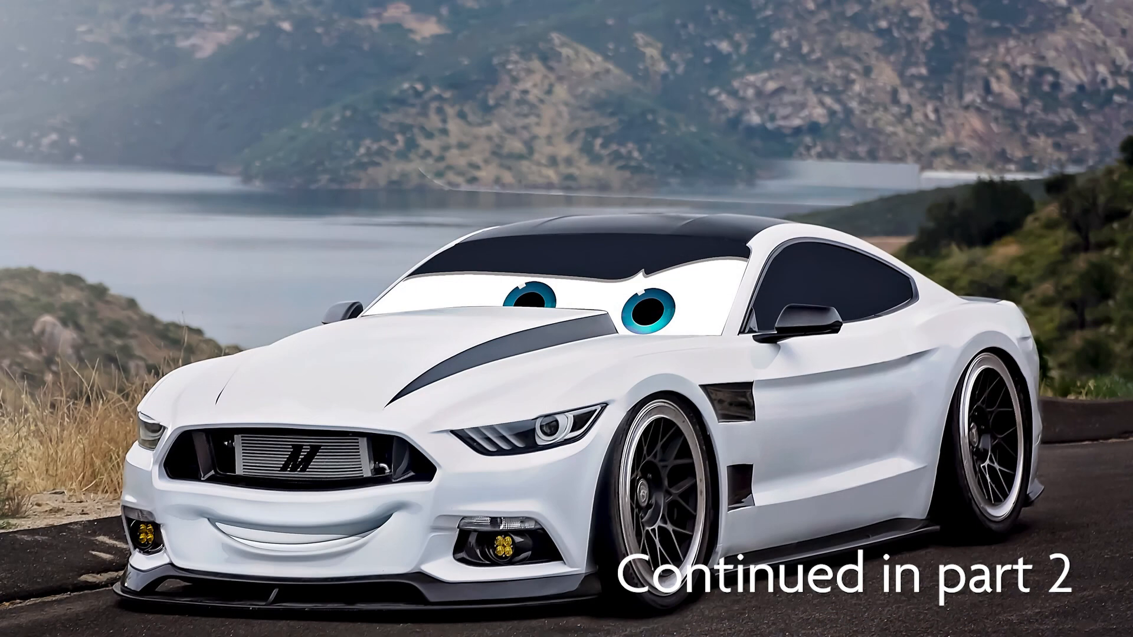